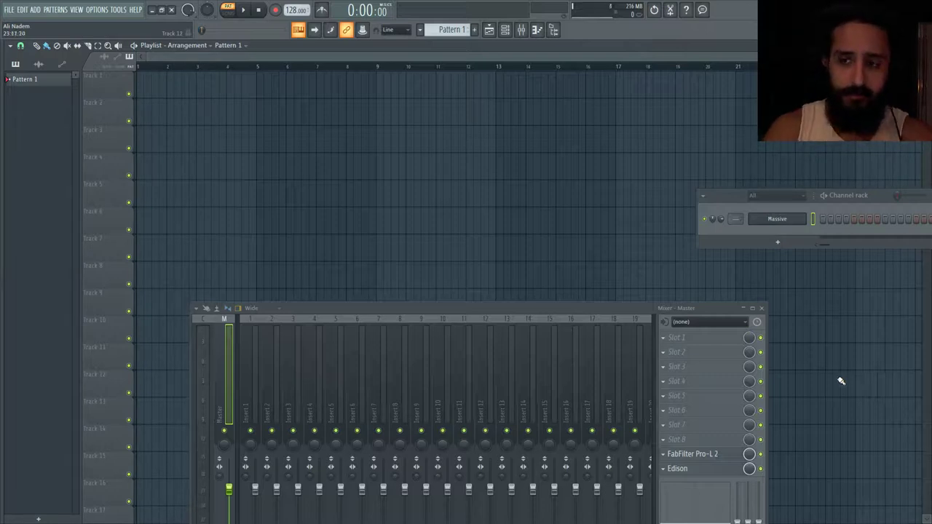
Step: Open the Massive synth from the channel rack and move the mixer down to clear space for it
{"action": "mouse_move", "coordinate": [726, 197]}
{"action": "left_mouse_down"}
{"action": "mouse_move", "coordinate": [351, 171]}
{"action": "mouse_move", "coordinate": [698, 173]}
{"action": "mouse_move", "coordinate": [725, 185]}
{"action": "left_mouse_up"}
{"action": "left_click", "coordinate": [394, 193]}
{"action": "left_click_drag", "start_coordinate": [616, 305], "coordinate": [630, 432]}
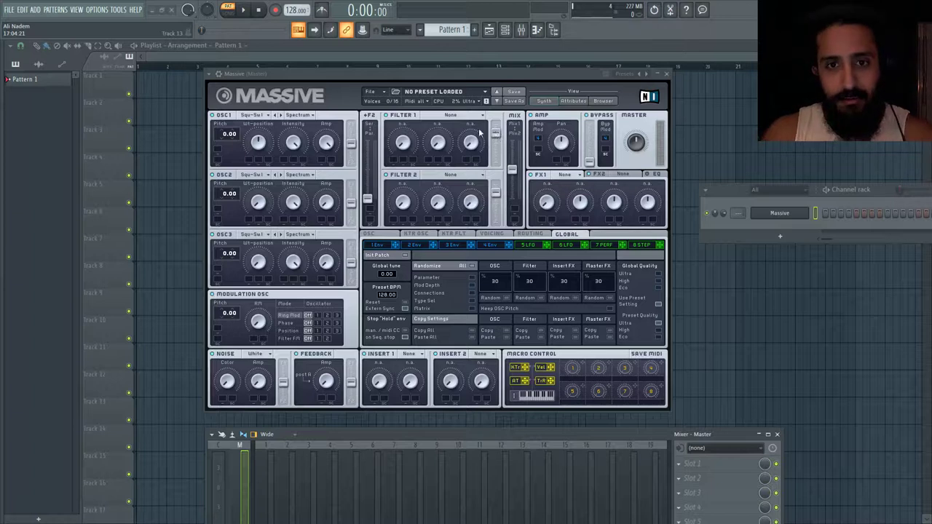
Step: Start a new sound in Massive and set OSC1's wavetable to Additivmix V
{"action": "left_click", "coordinate": [369, 93]}
{"action": "left_click", "coordinate": [371, 98]}
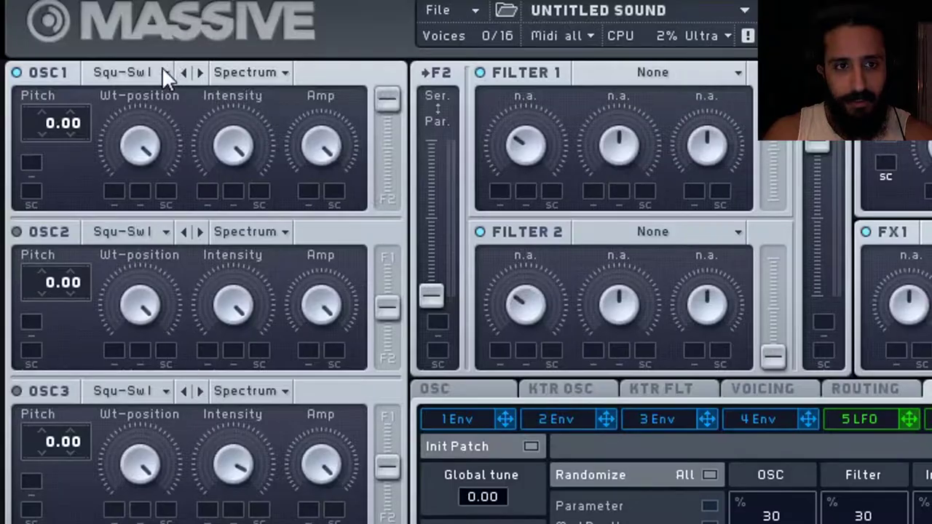
{"action": "left_click", "coordinate": [265, 114]}
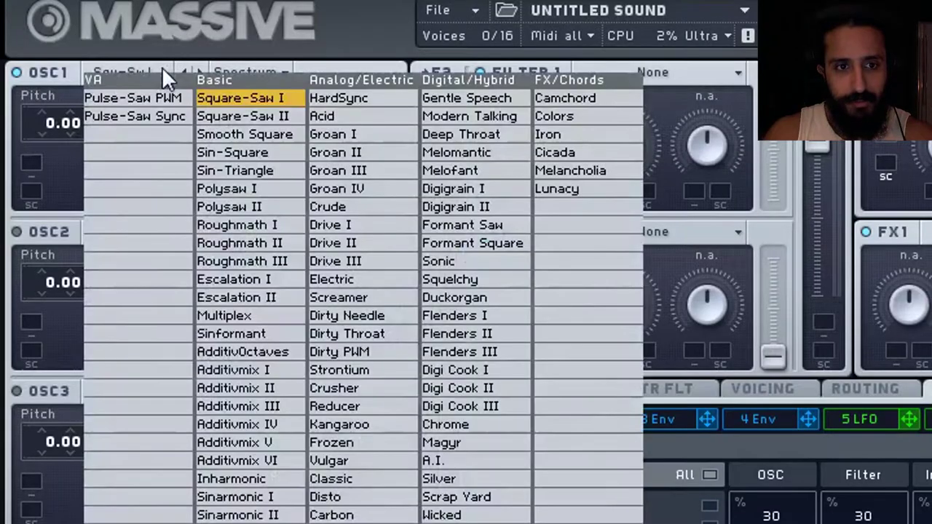
{"action": "left_click", "coordinate": [266, 443]}
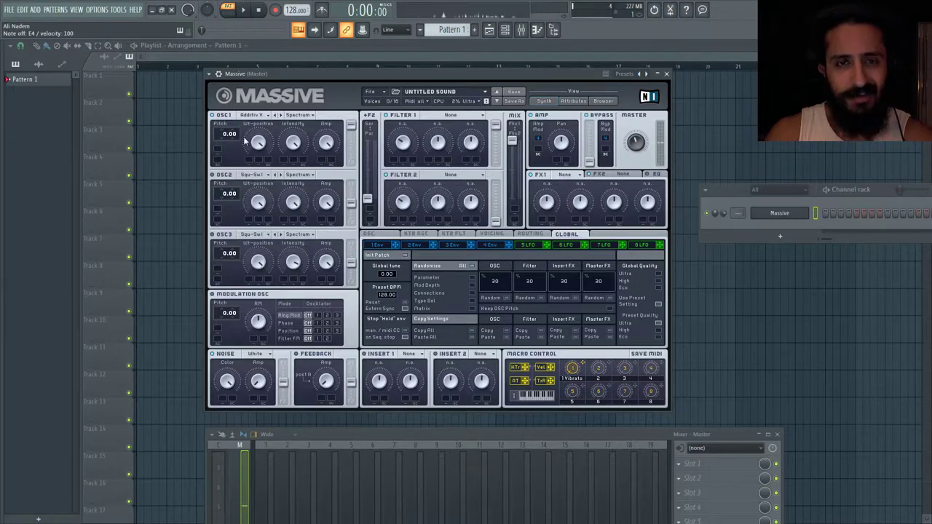
Step: Raise envelope 4's sustain level to maximum and display the Voicing settings
{"action": "left_click", "coordinate": [491, 244]}
{"action": "left_click_drag", "start_coordinate": [495, 328], "coordinate": [502, 293]}
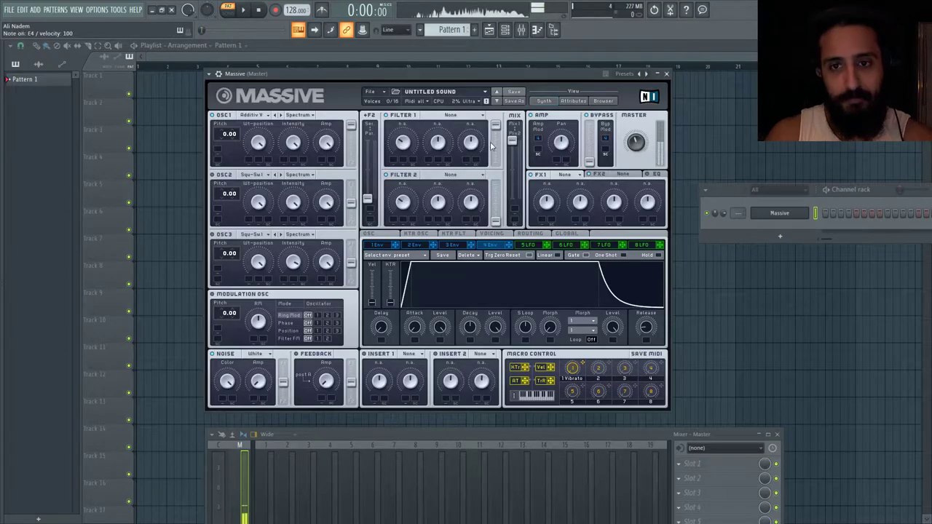
{"action": "left_click", "coordinate": [491, 233]}
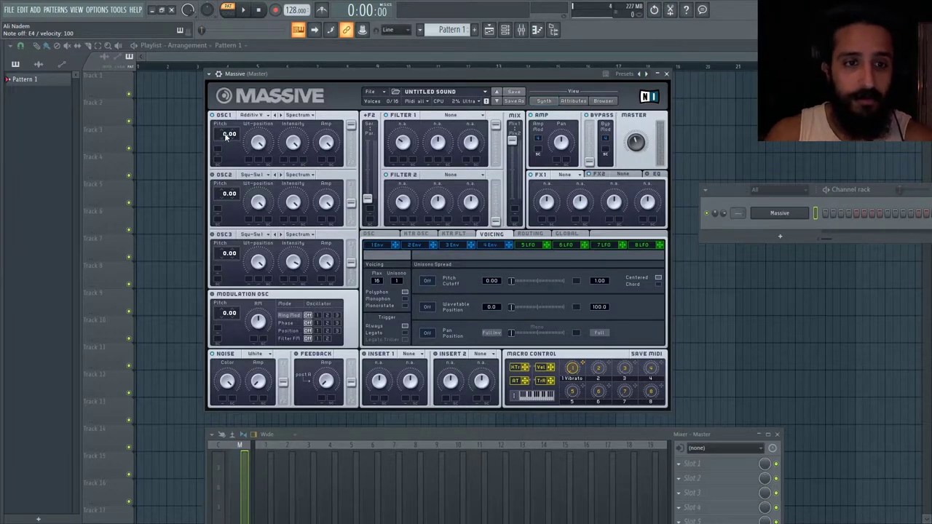
Step: Show the EQ section and raise the white noise Amp slightly
{"action": "left_click", "coordinate": [656, 174]}
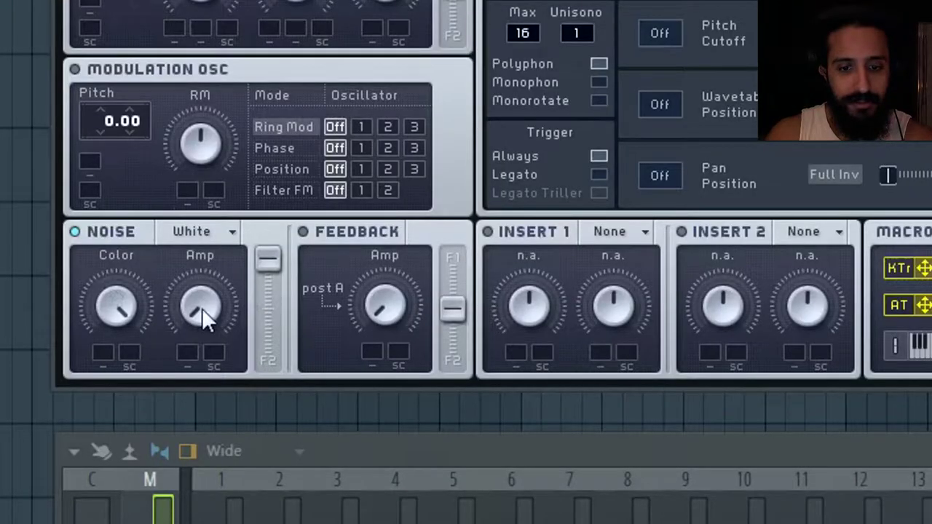
{"action": "left_click_drag", "start_coordinate": [203, 307], "coordinate": [213, 264]}
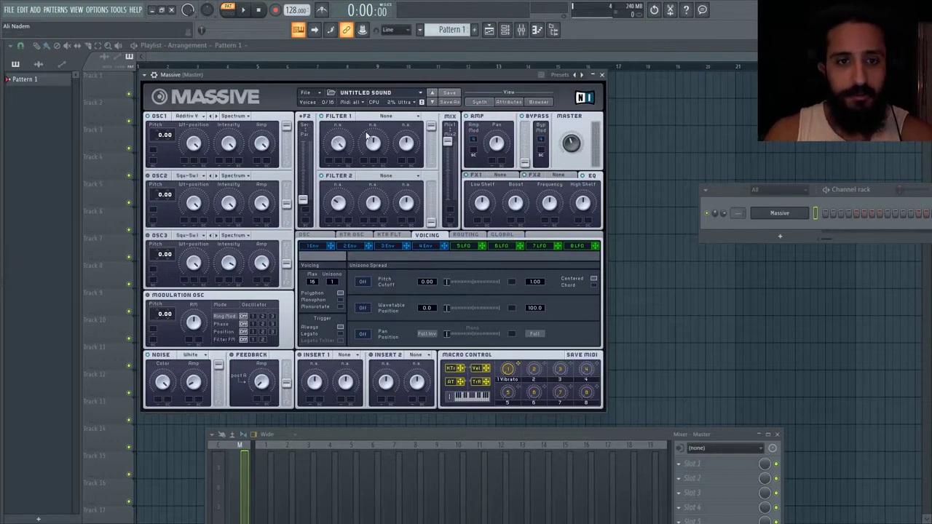
Step: Set Filter 1 to the Daft type and lower its Resonance
{"action": "left_click", "coordinate": [372, 118]}
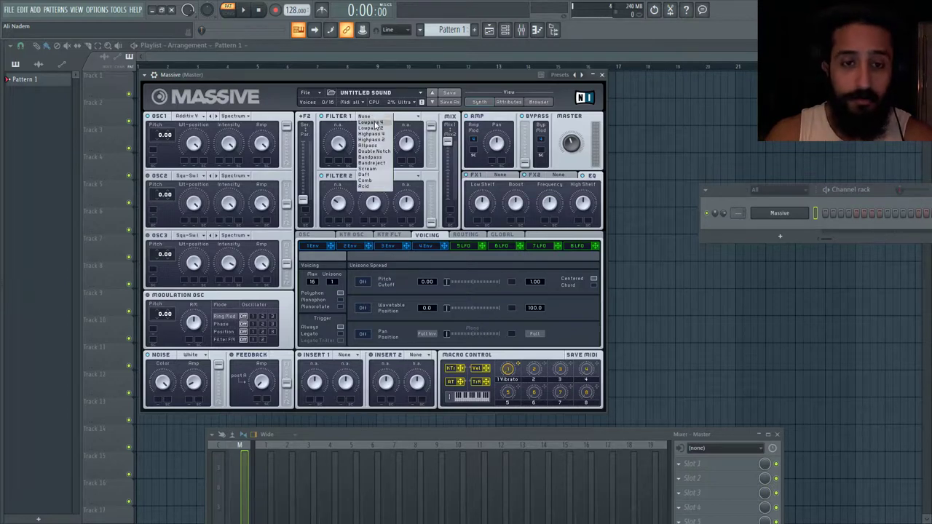
{"action": "left_click", "coordinate": [372, 175]}
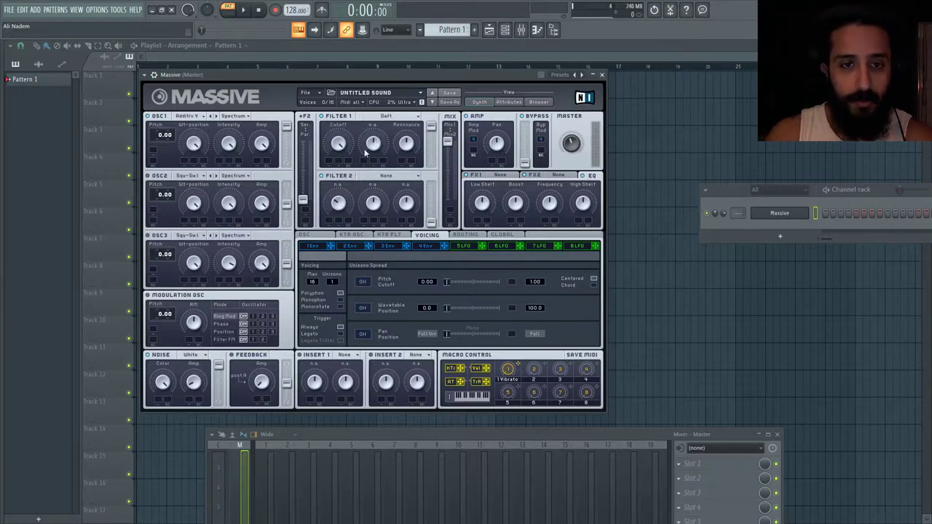
{"action": "left_click", "coordinate": [370, 119]}
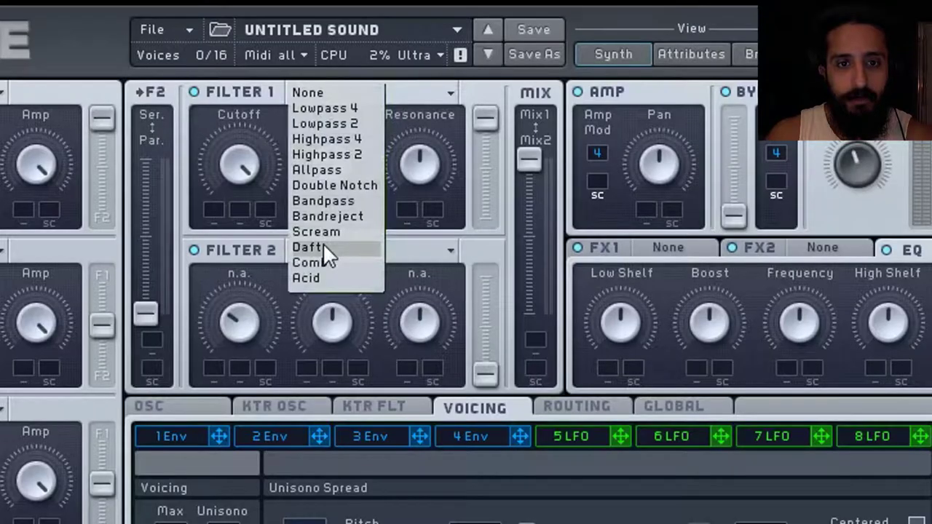
{"action": "left_click", "coordinate": [323, 247]}
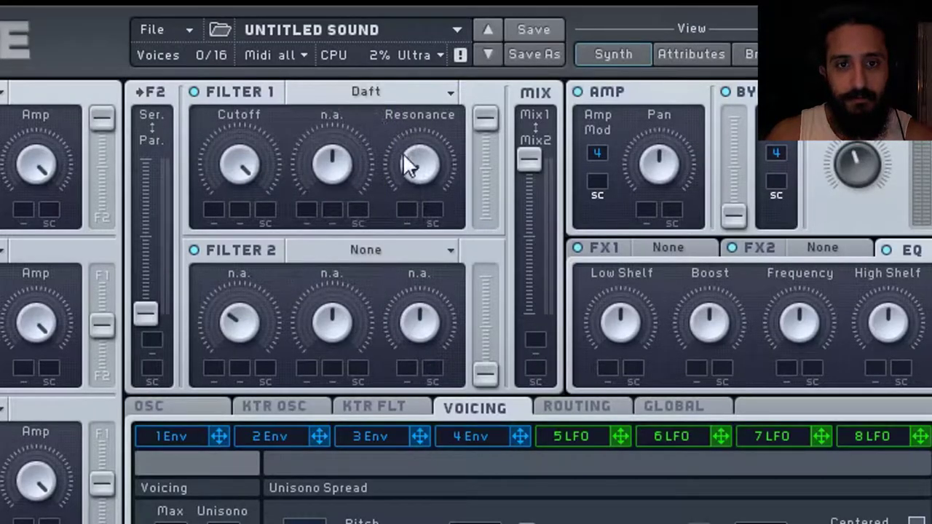
{"action": "mouse_move", "coordinate": [430, 168]}
{"action": "left_mouse_down"}
{"action": "mouse_move", "coordinate": [433, 98]}
{"action": "mouse_move", "coordinate": [442, 177]}
{"action": "left_mouse_up"}
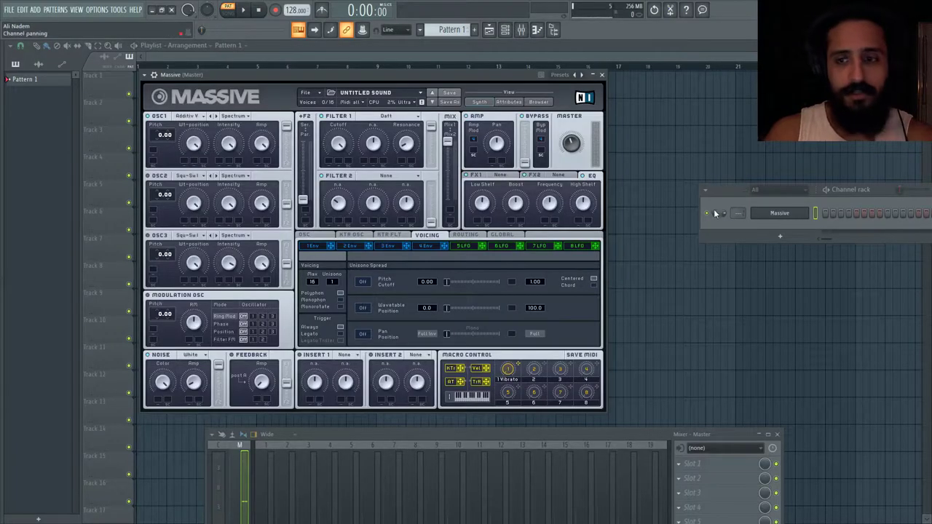
Step: Open Massive's piano roll and draw a single sustained note eight bars long from bar 1
{"action": "right_click", "coordinate": [761, 211]}
{"action": "left_click", "coordinate": [775, 211]}
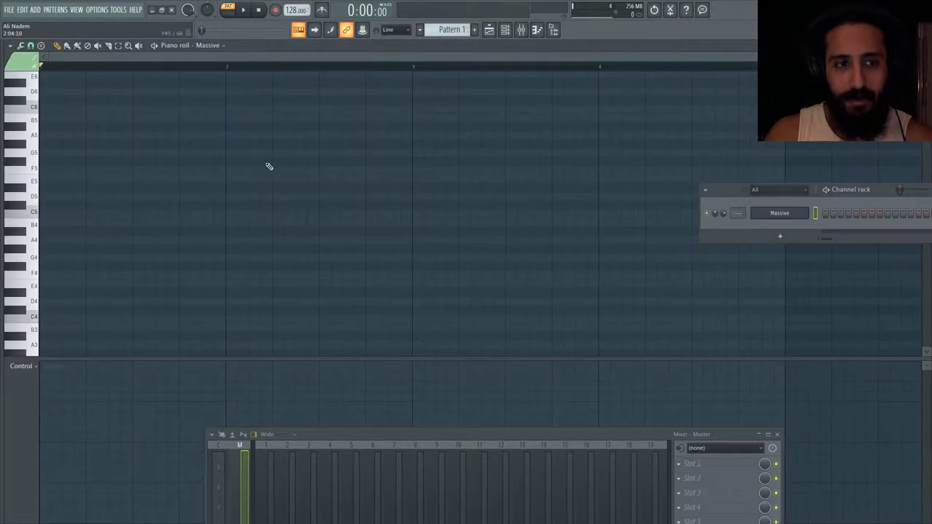
{"action": "left_click_drag", "start_coordinate": [51, 206], "coordinate": [823, 177]}
Step: Place the pattern at bar 1 on playlist Track 3 and rename it "riser"
{"action": "left_click", "coordinate": [521, 30]}
{"action": "left_click", "coordinate": [489, 29]}
{"action": "left_click_drag", "start_coordinate": [369, 133], "coordinate": [156, 133]}
{"action": "key", "text": "F2"}
{"action": "type", "text": "riser"}
{"action": "key", "text": "Return"}
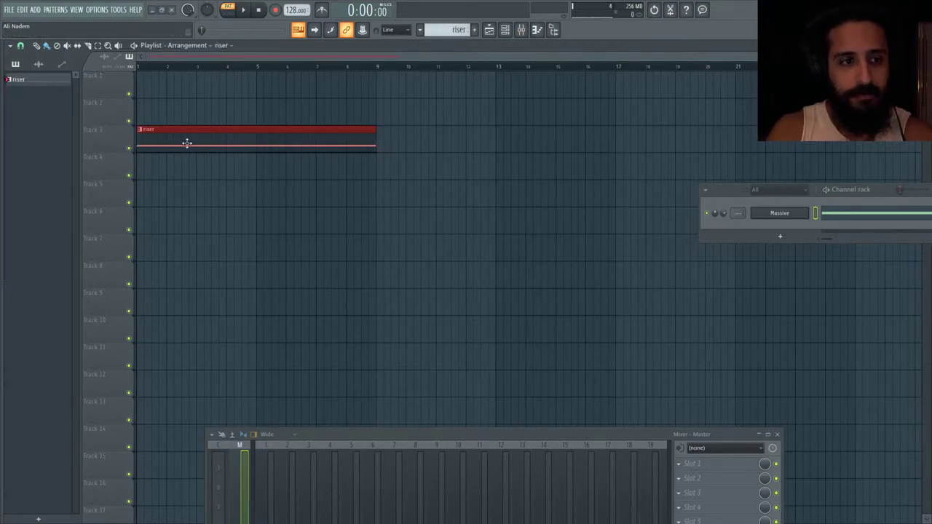
Step: Reopen Massive with its channel settings shown and set the channel pitch range to 12
{"action": "left_click", "coordinate": [779, 213]}
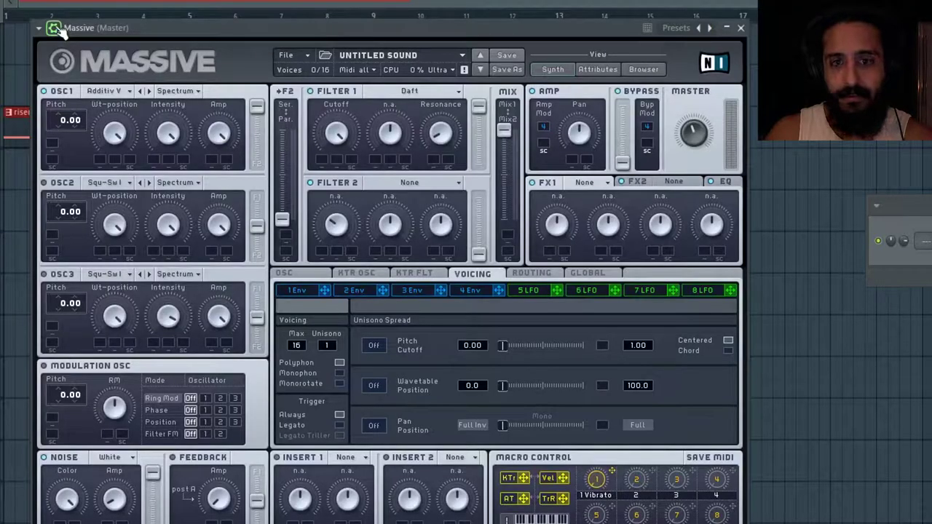
{"action": "left_click", "coordinate": [55, 28]}
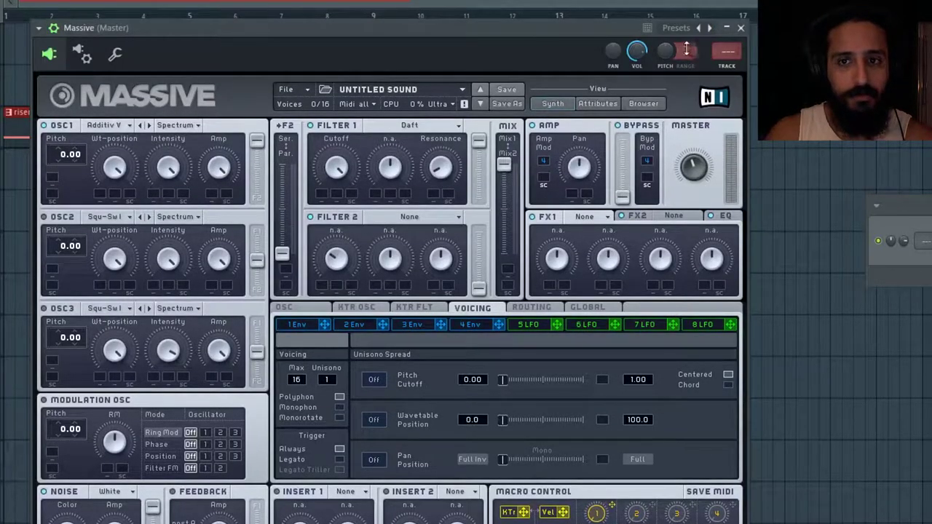
{"action": "left_click_drag", "start_coordinate": [685, 50], "coordinate": [685, 43]}
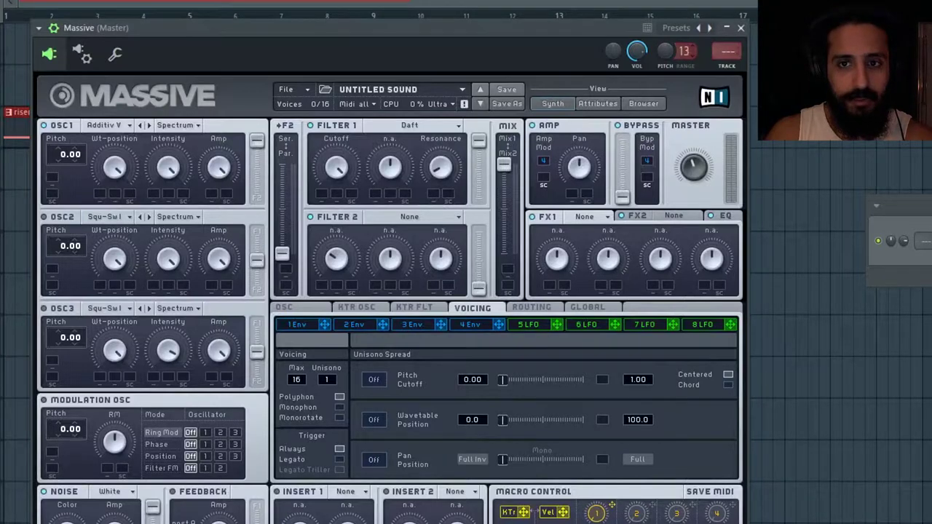
{"action": "right_click", "coordinate": [666, 52]}
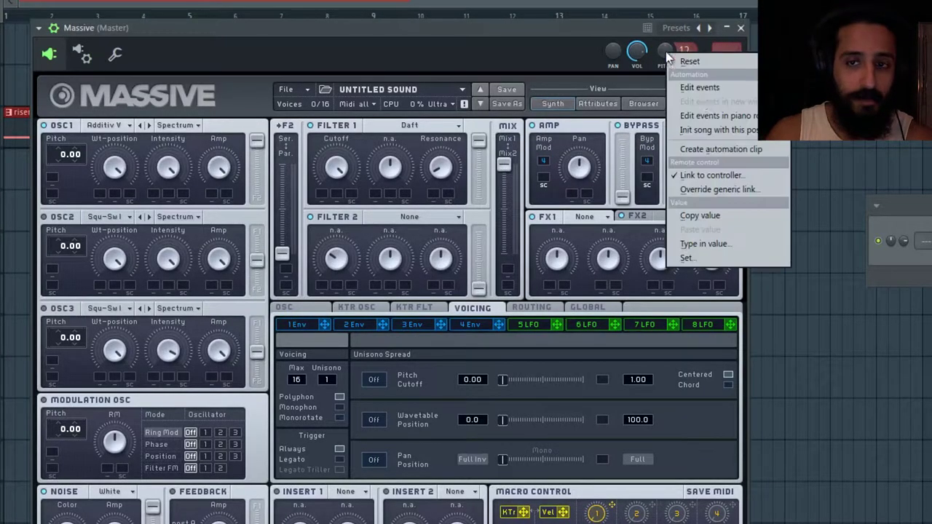
{"action": "left_click", "coordinate": [706, 149]}
{"action": "left_click_drag", "start_coordinate": [253, 31], "coordinate": [438, 88]}
{"action": "left_click_drag", "start_coordinate": [282, 32], "coordinate": [272, 76]}
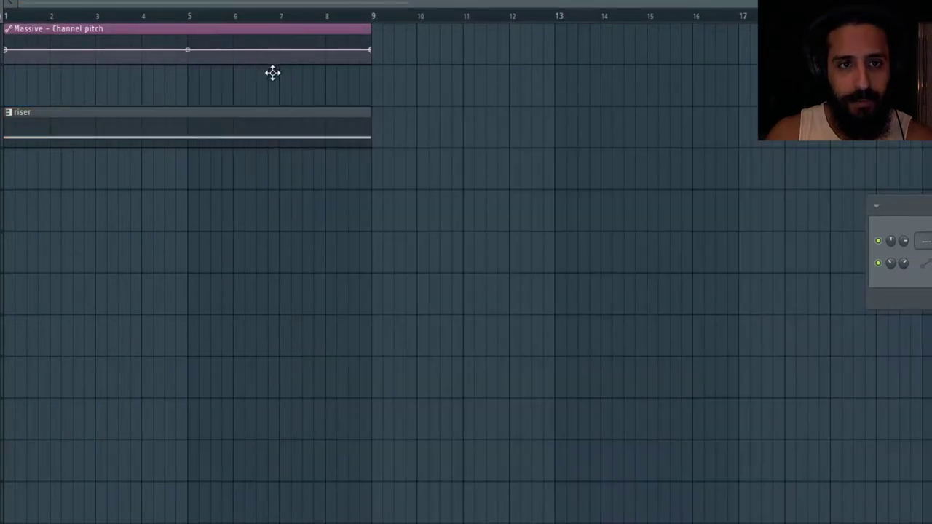
Step: Raise the pitch automation clip's end point at bar 9 to the top to make a steady upward ramp
{"action": "scroll", "coordinate": [273, 89], "scroll_direction": "down", "scroll_amount": 1}
{"action": "scroll", "coordinate": [277, 90], "scroll_direction": "up", "scroll_amount": 1}
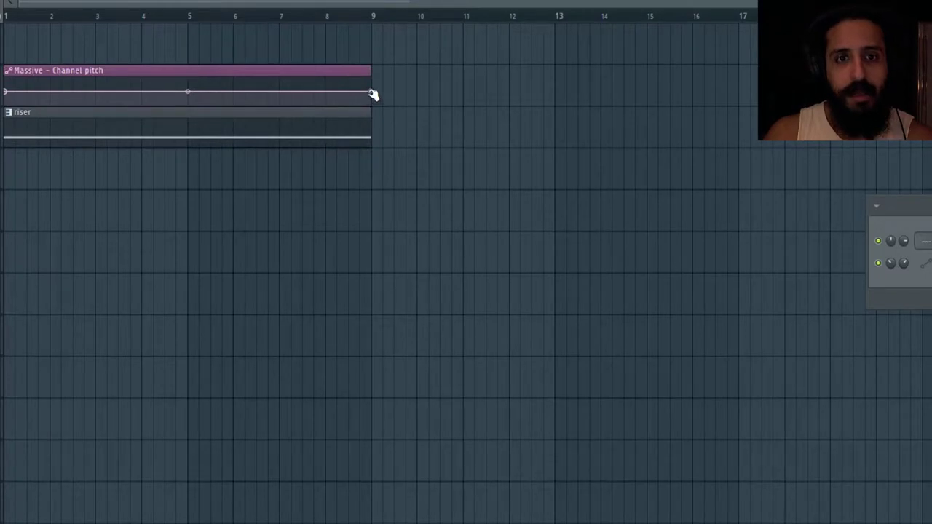
{"action": "left_click_drag", "start_coordinate": [371, 91], "coordinate": [376, 57]}
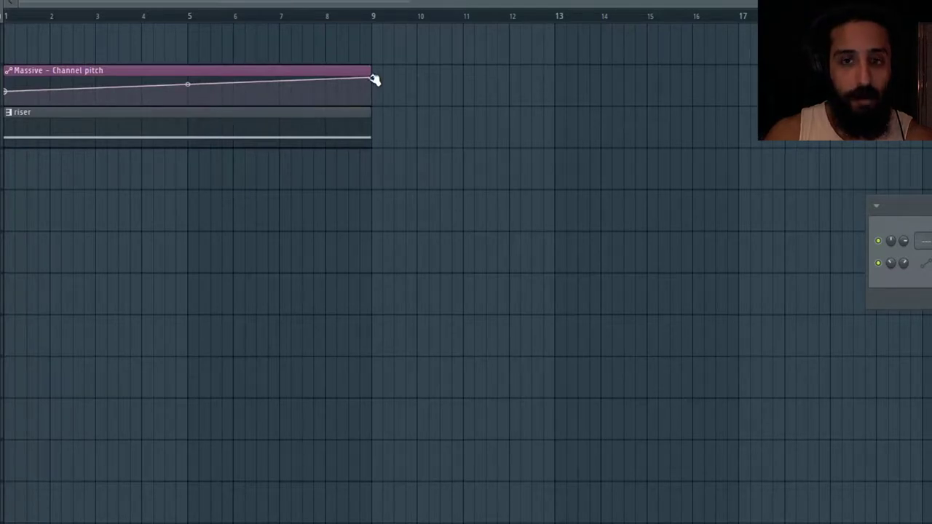
Step: In Massive's oscillator settings, set the pitchbend range to 12.00 up and -12.00 down
{"action": "left_click", "coordinate": [918, 274]}
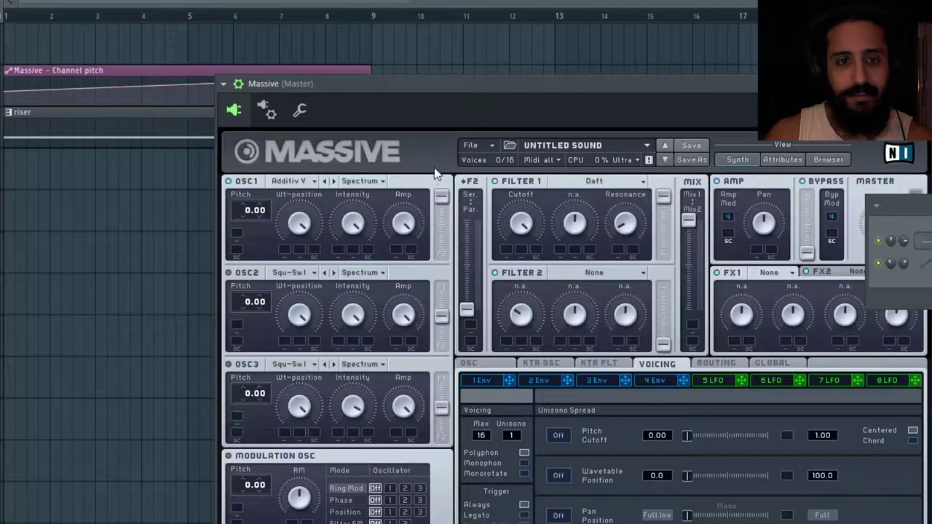
{"action": "left_click", "coordinate": [469, 362]}
{"action": "left_click_drag", "start_coordinate": [442, 88], "coordinate": [323, 0]}
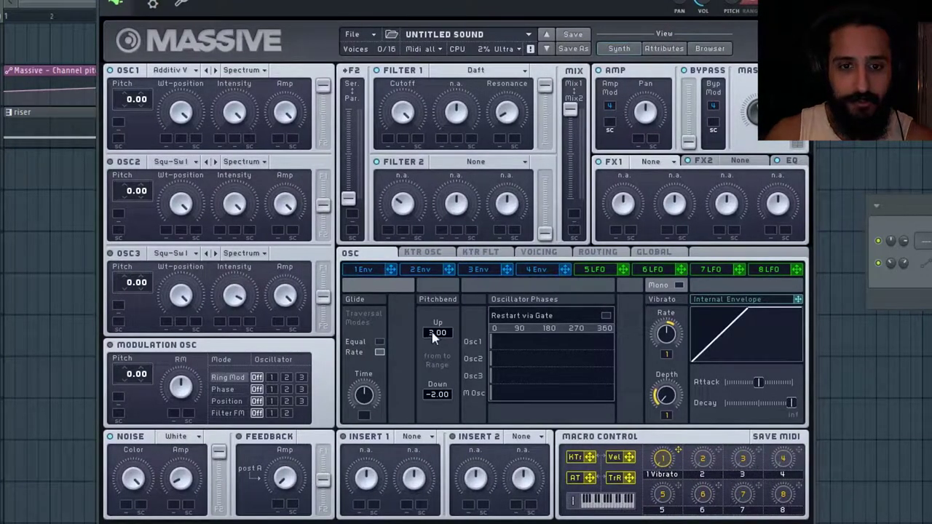
{"action": "left_click_drag", "start_coordinate": [428, 334], "coordinate": [440, 325]}
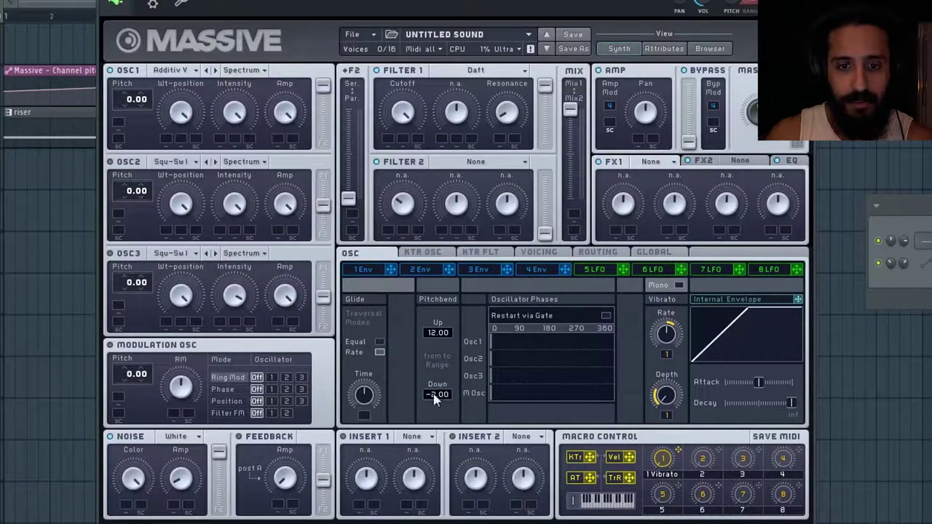
{"action": "left_click_drag", "start_coordinate": [437, 410], "coordinate": [437, 413]}
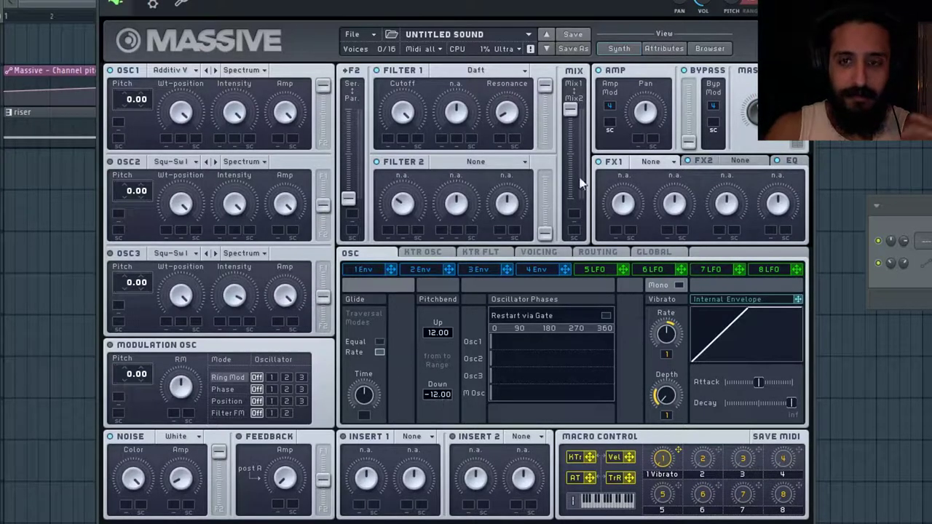
Step: Audition the riser with the upward pitchbend at 0.00, and restore it to 12.00
{"action": "left_click_drag", "start_coordinate": [437, 333], "coordinate": [430, 341]}
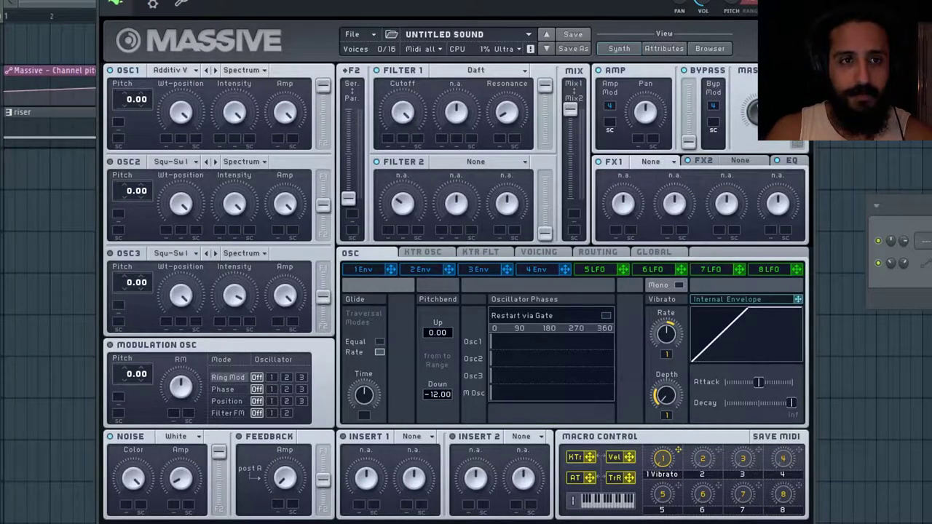
{"action": "left_click", "coordinate": [6, 17]}
{"action": "key", "text": "space"}
{"action": "key", "text": "space"}
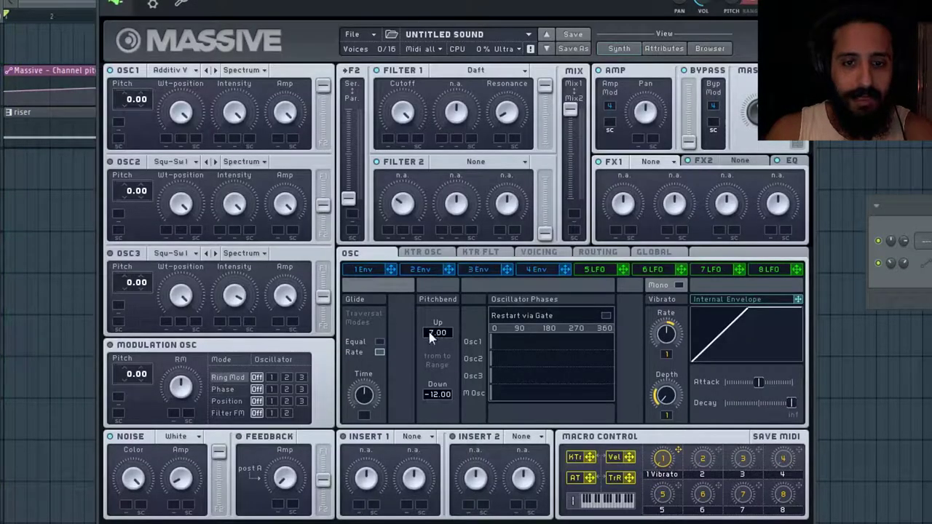
{"action": "left_click_drag", "start_coordinate": [430, 332], "coordinate": [437, 328]}
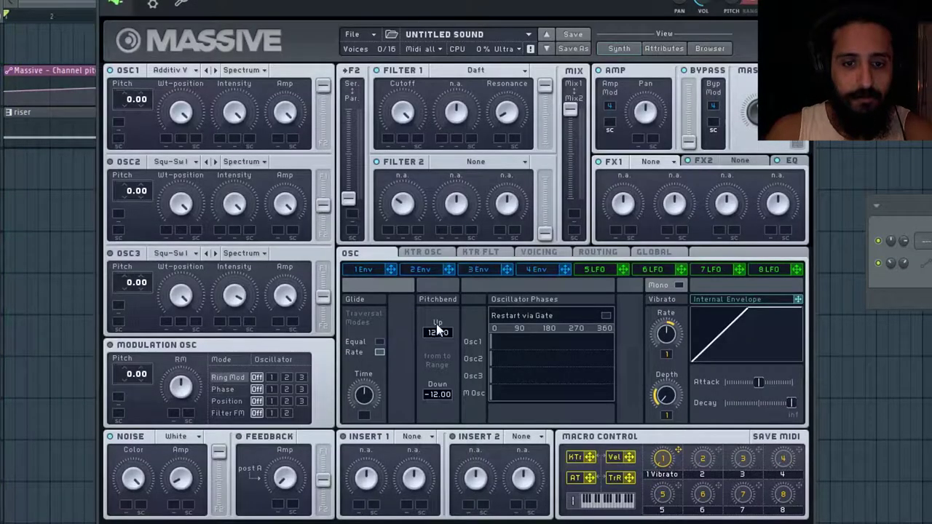
Step: Switch modulator 5 from LFO to Performer and try it as a modulation source on OSC1's pitch
{"action": "left_click", "coordinate": [611, 274]}
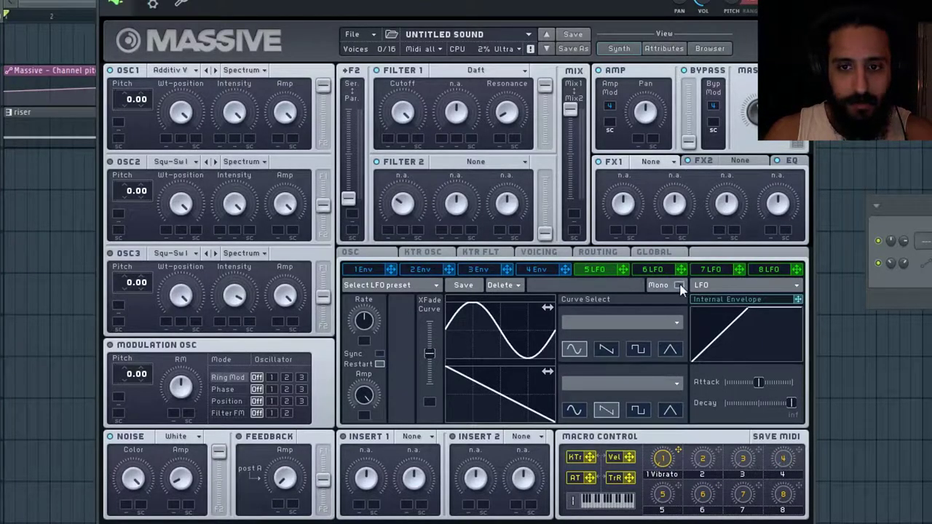
{"action": "left_click", "coordinate": [711, 285]}
{"action": "left_click", "coordinate": [709, 294]}
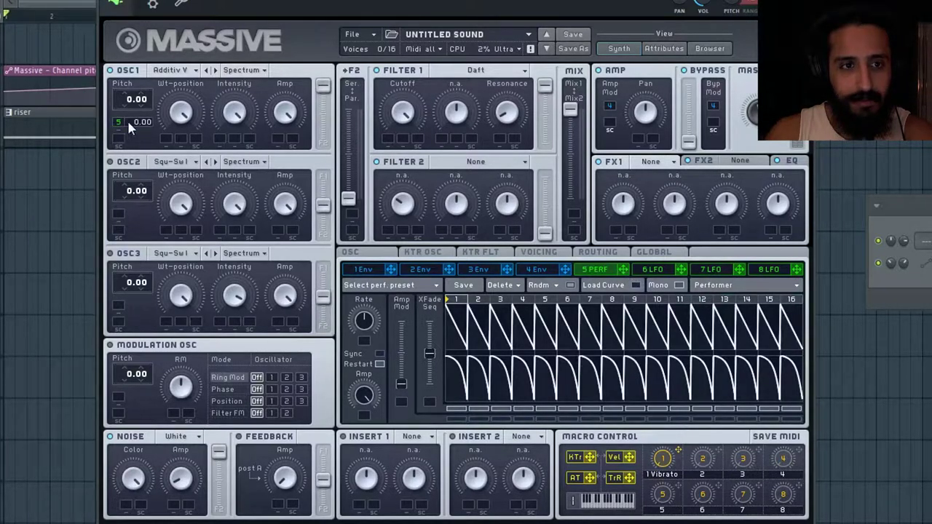
{"action": "left_click_drag", "start_coordinate": [128, 128], "coordinate": [128, 178]}
{"action": "right_click", "coordinate": [121, 122]}
{"action": "left_click", "coordinate": [134, 145]}
Step: Move Massive clear of the playlist and play the riser from bar 1 to audition the pitch rise
{"action": "left_click_drag", "start_coordinate": [209, 0], "coordinate": [266, 175]}
{"action": "left_click", "coordinate": [10, 14]}
{"action": "key", "text": "space"}
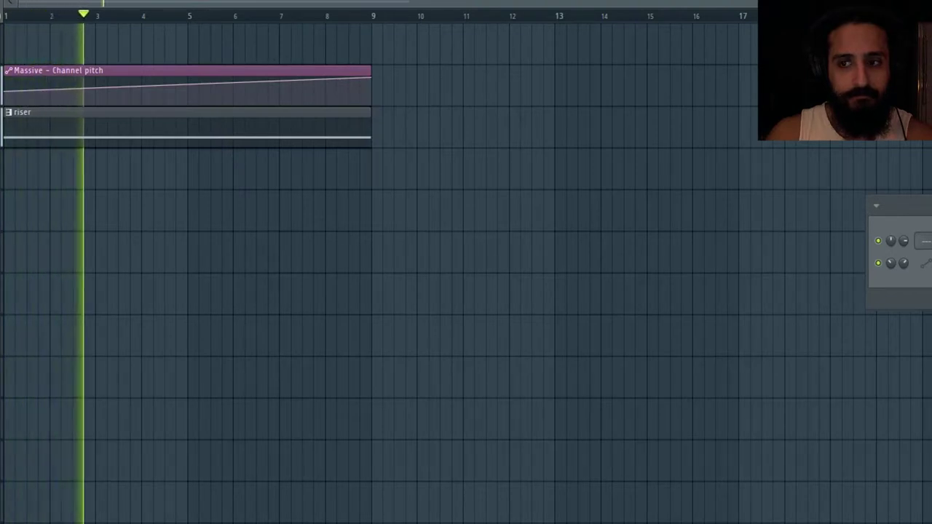
{"action": "key", "text": "space"}
Step: Load Reverb in Massive's FX2 slot, adjust Dry/Wet to a fairly low mix and increase the Size
{"action": "left_click_drag", "start_coordinate": [558, 165], "coordinate": [516, 1]}
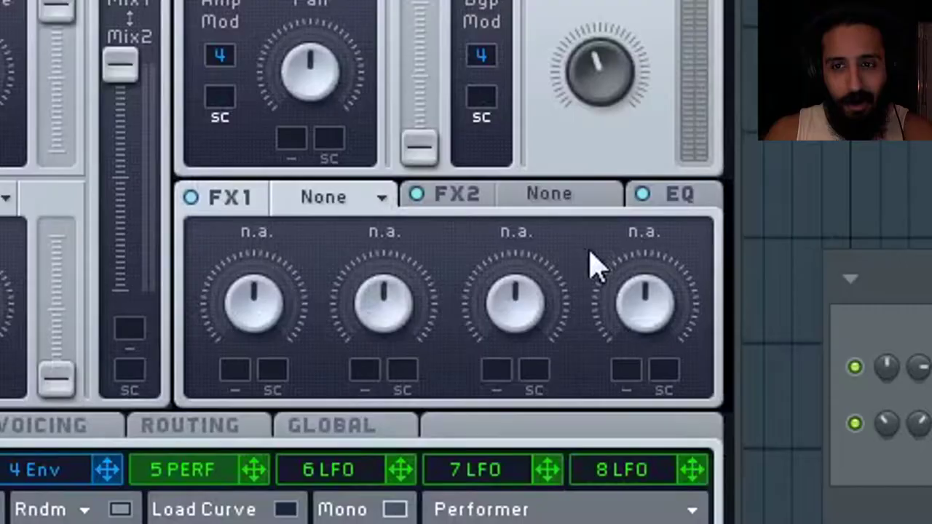
{"action": "left_click", "coordinate": [766, 176]}
{"action": "left_click", "coordinate": [574, 207]}
{"action": "left_click", "coordinate": [572, 227]}
{"action": "left_click_drag", "start_coordinate": [251, 315], "coordinate": [268, 202]}
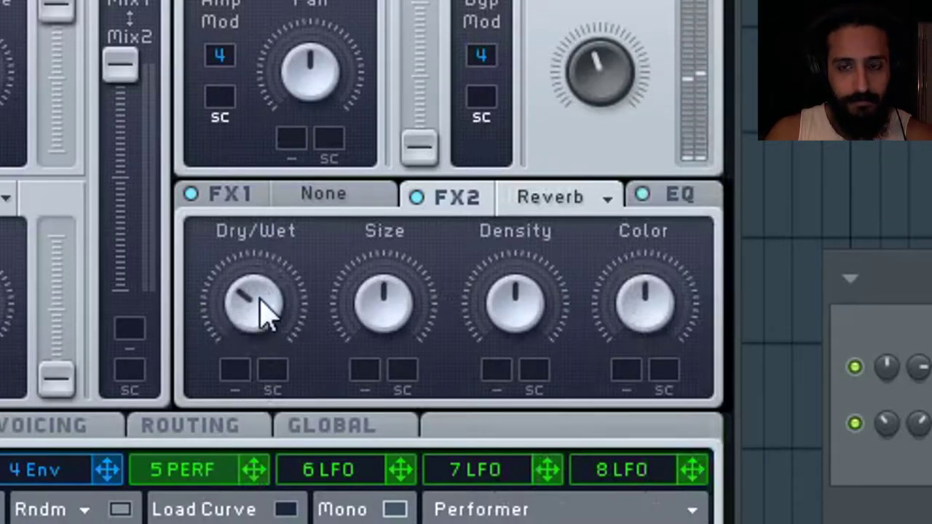
{"action": "left_click_drag", "start_coordinate": [390, 312], "coordinate": [408, 277]}
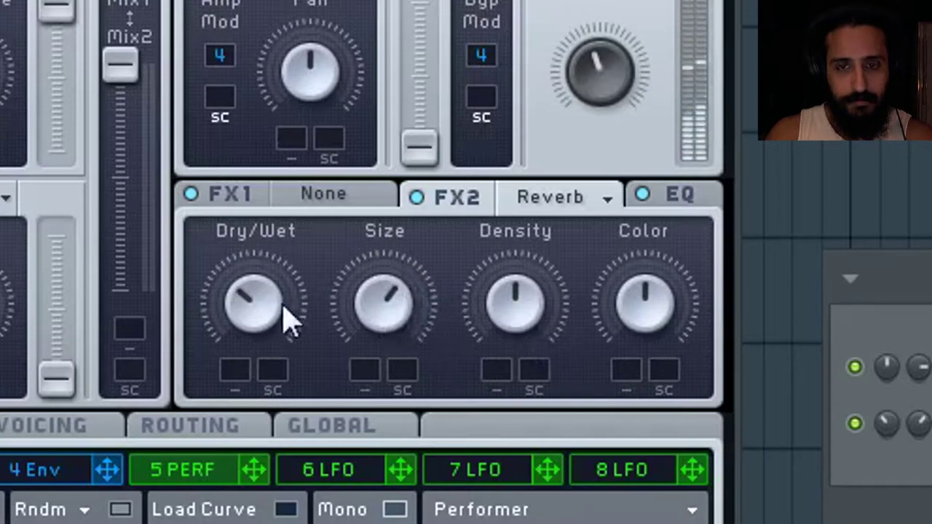
Step: Lower the reverb's Dry/Wet and assign macro 1 to it with an upward modulation range
{"action": "left_click_drag", "start_coordinate": [258, 306], "coordinate": [270, 249]}
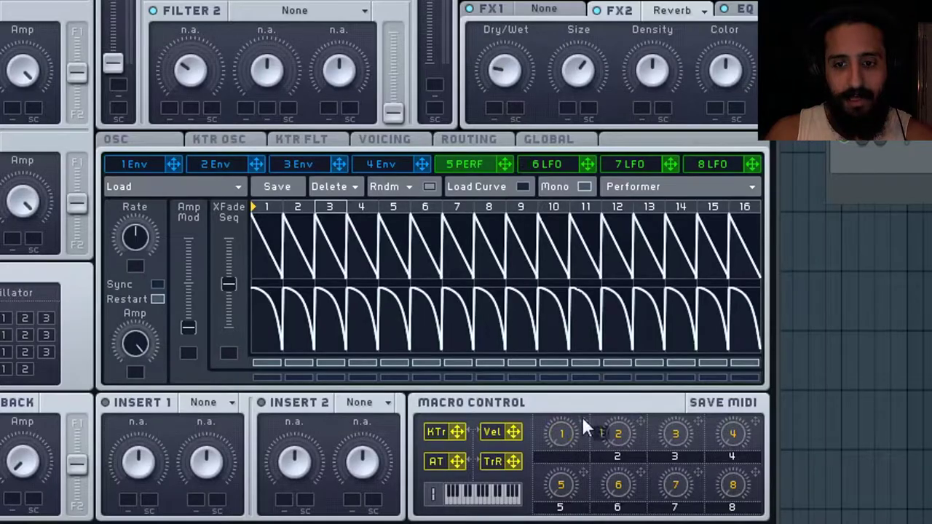
{"action": "left_click_drag", "start_coordinate": [582, 424], "coordinate": [505, 46]}
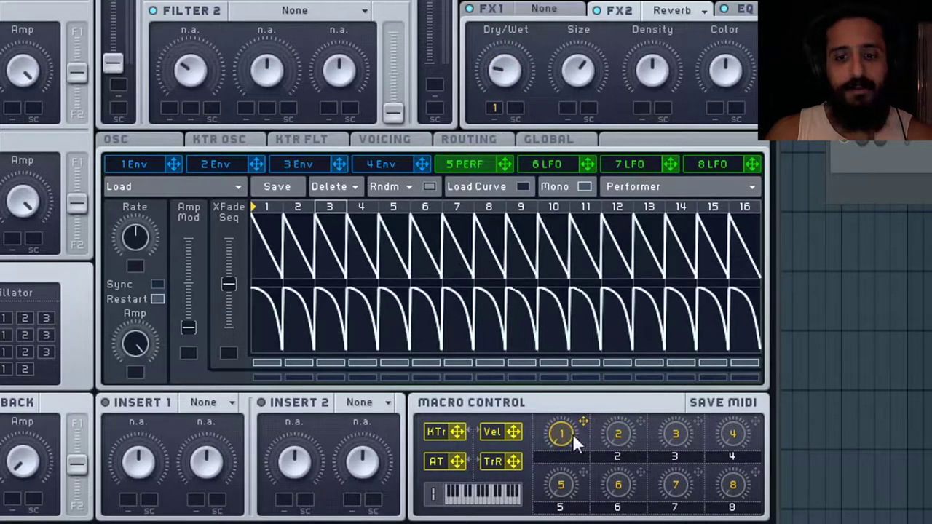
{"action": "left_click", "coordinate": [495, 107]}
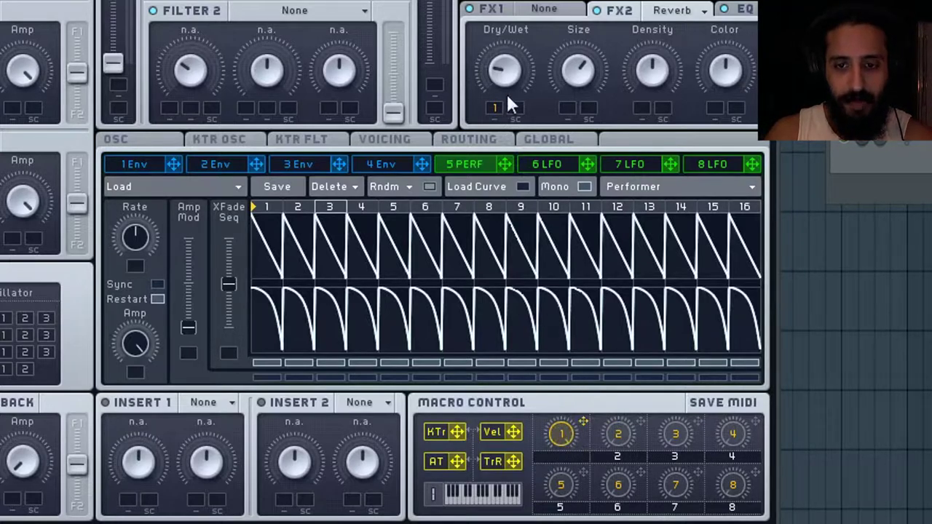
{"action": "left_click_drag", "start_coordinate": [495, 106], "coordinate": [500, 42]}
{"action": "left_click_drag", "start_coordinate": [500, 4], "coordinate": [501, 84]}
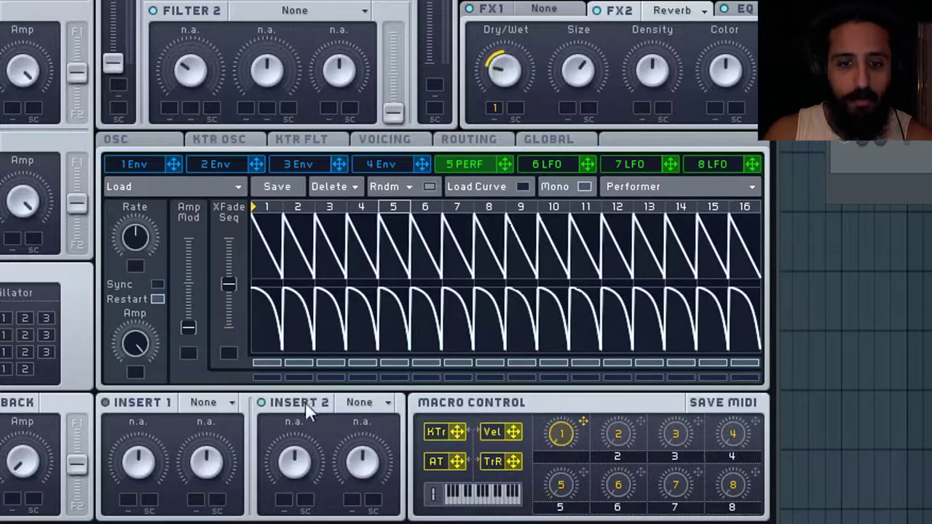
Step: Load Filter in Insert 2 with Lp fully open and route Ins 2 between the filter mix and Amp/Pan
{"action": "left_click", "coordinate": [346, 404]}
{"action": "left_click", "coordinate": [382, 466]}
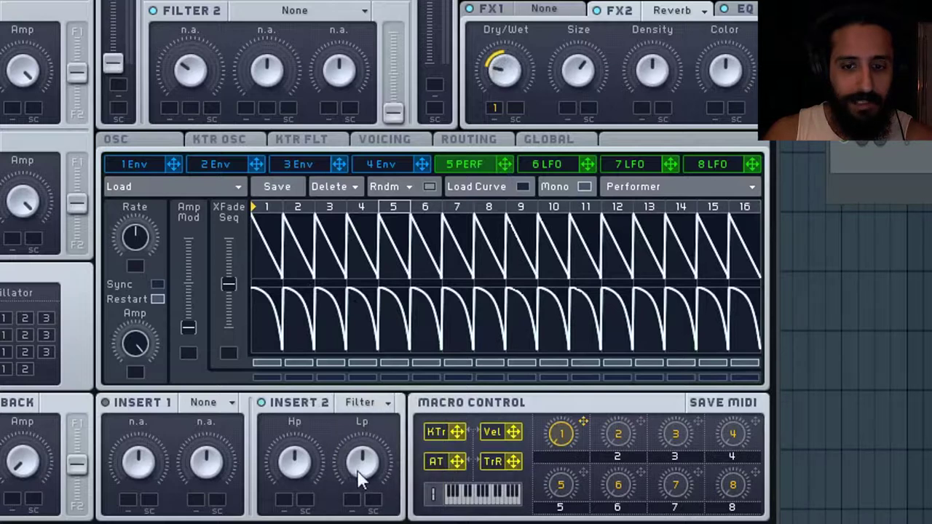
{"action": "left_click", "coordinate": [470, 140]}
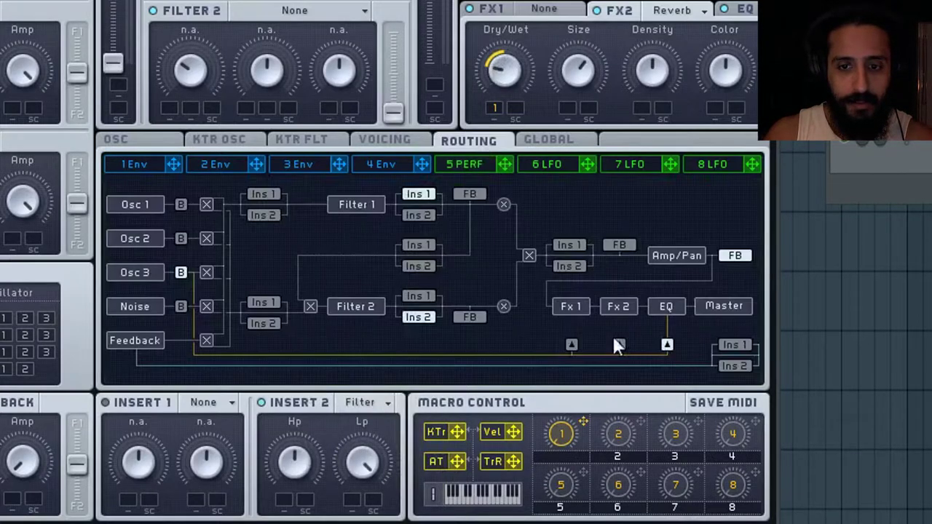
{"action": "left_click", "coordinate": [575, 268]}
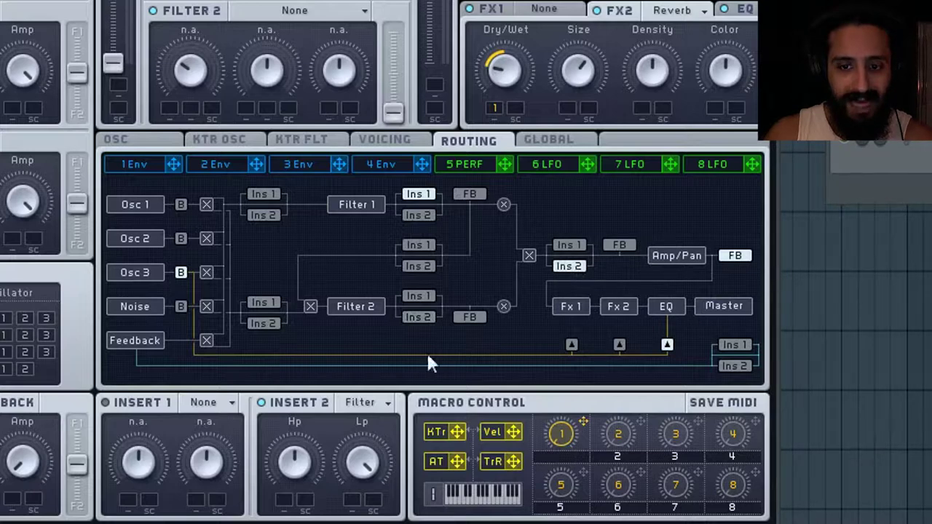
Step: Lower Insert 2's Hp slightly and assign macro 1 to it with an upward modulation range
{"action": "left_click_drag", "start_coordinate": [318, 444], "coordinate": [315, 396]}
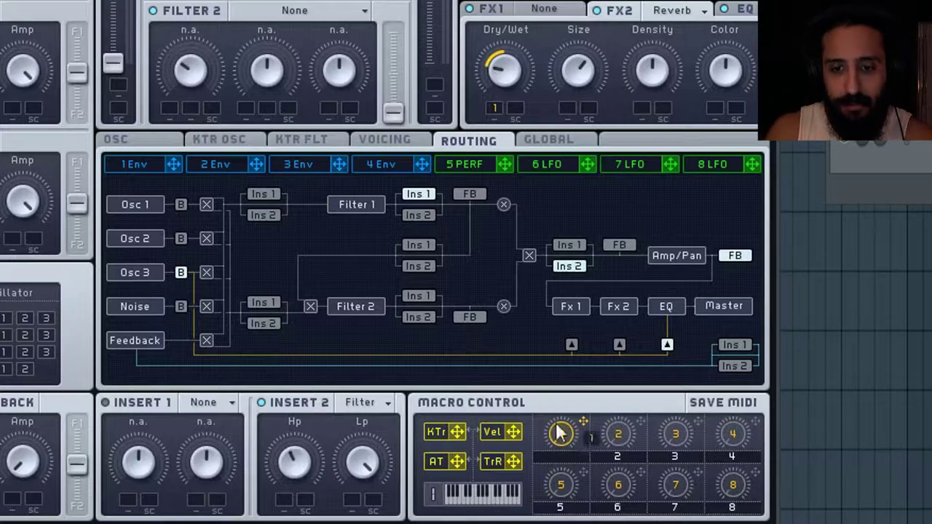
{"action": "left_click", "coordinate": [285, 501]}
{"action": "left_click_drag", "start_coordinate": [288, 497], "coordinate": [291, 455]}
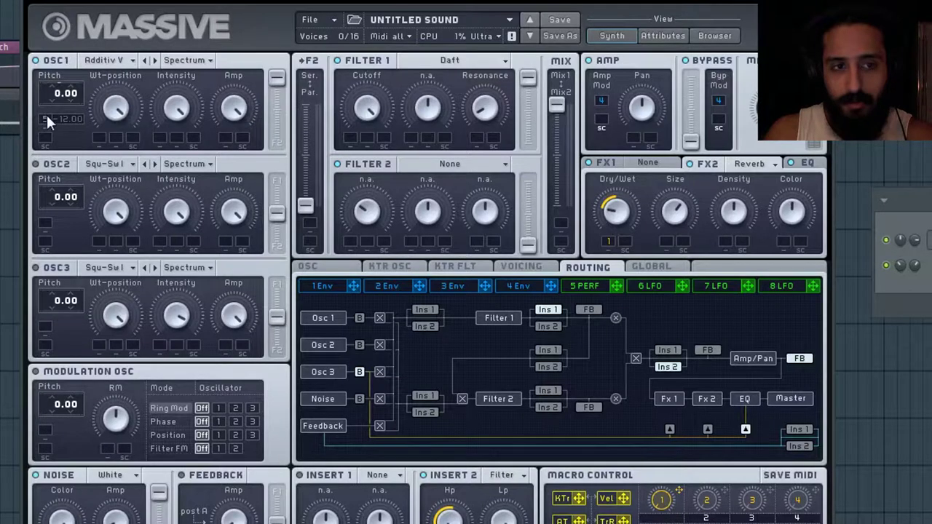
Step: Unmute modulator 5 on OSC1's pitch and sync the Performer at a ratio of 1/4
{"action": "right_click", "coordinate": [45, 119]}
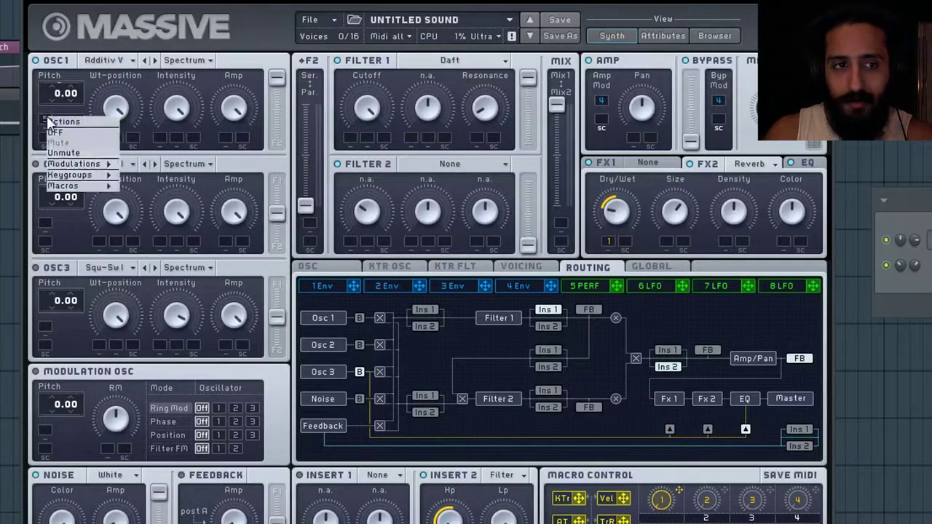
{"action": "left_click", "coordinate": [65, 162]}
{"action": "left_click", "coordinate": [588, 286]}
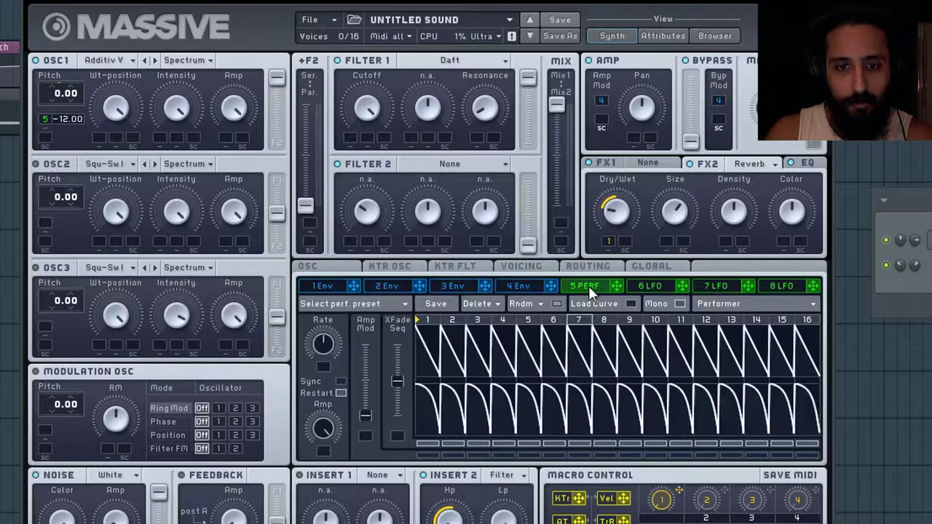
{"action": "left_click", "coordinate": [340, 381]}
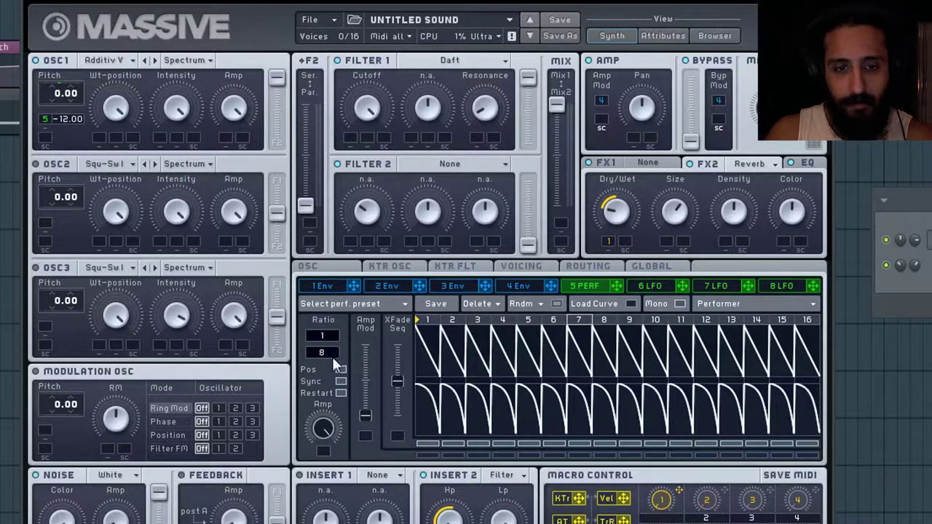
{"action": "left_click_drag", "start_coordinate": [334, 361], "coordinate": [335, 366]}
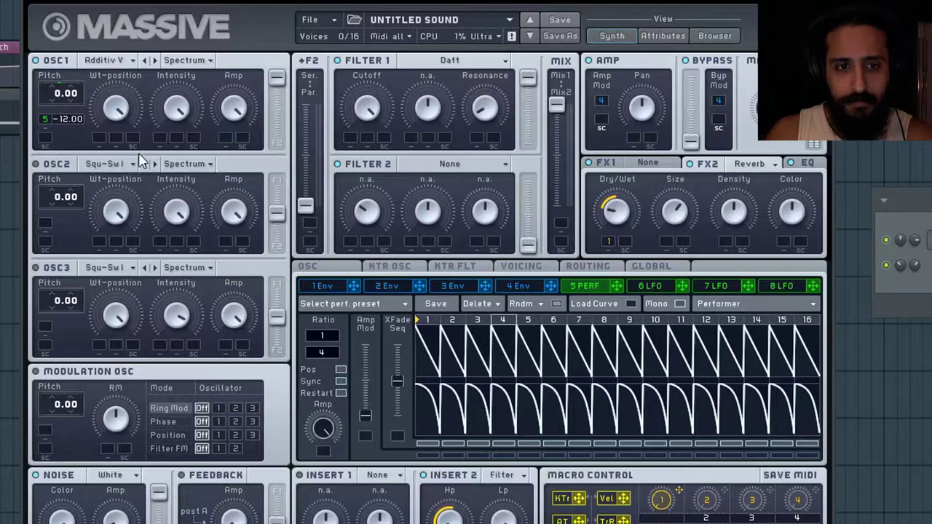
Step: Load the exponential rising curve into steps 2 to 6 of the Performer's upper sequence
{"action": "left_click", "coordinate": [631, 304]}
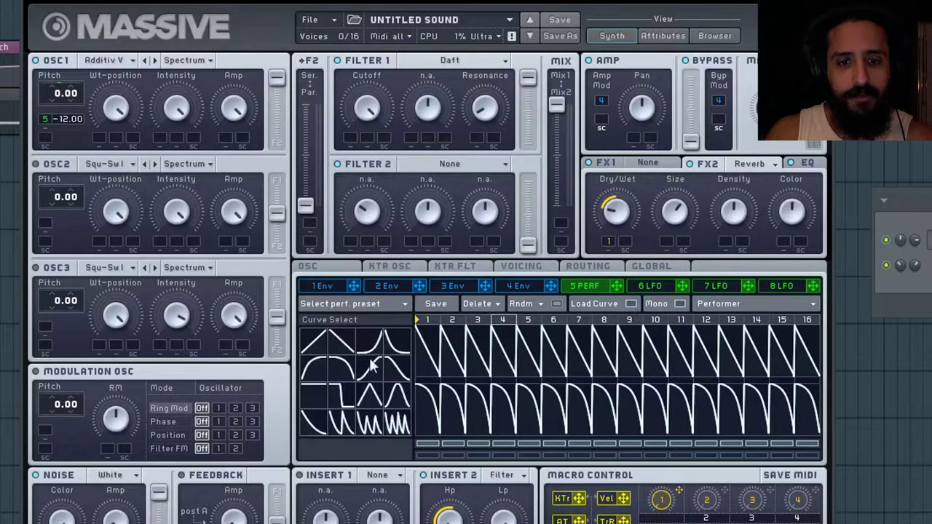
{"action": "left_click", "coordinate": [371, 338]}
{"action": "left_click_drag", "start_coordinate": [450, 356], "coordinate": [449, 316]}
{"action": "left_click_drag", "start_coordinate": [482, 355], "coordinate": [473, 395]}
{"action": "left_click", "coordinate": [374, 339]}
{"action": "left_click_drag", "start_coordinate": [486, 364], "coordinate": [481, 305]}
{"action": "left_click", "coordinate": [630, 303]}
{"action": "left_click", "coordinate": [630, 303]}
{"action": "left_click", "coordinate": [509, 367]}
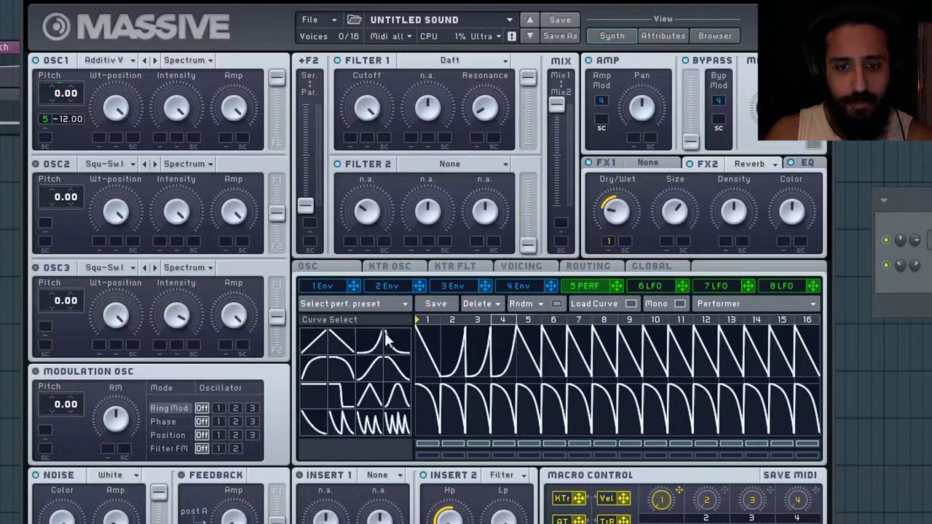
{"action": "left_click", "coordinate": [524, 364]}
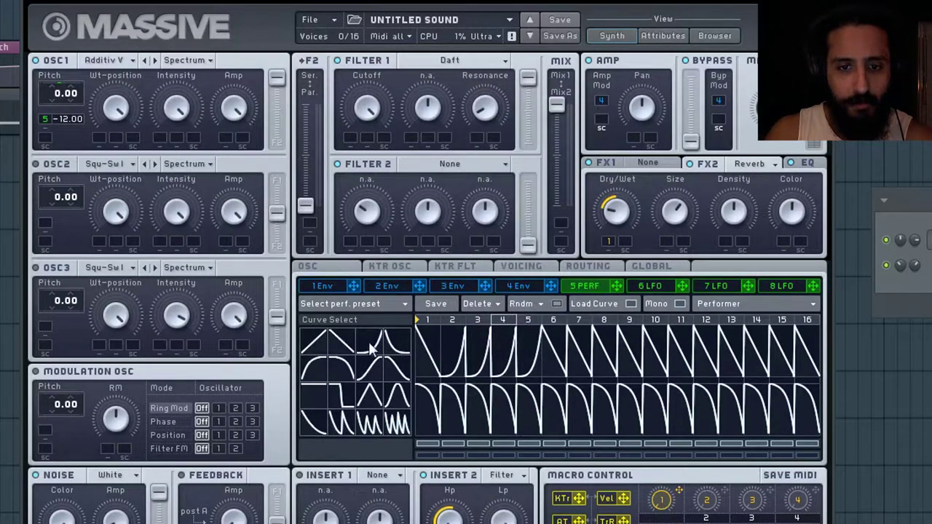
{"action": "left_click", "coordinate": [550, 377]}
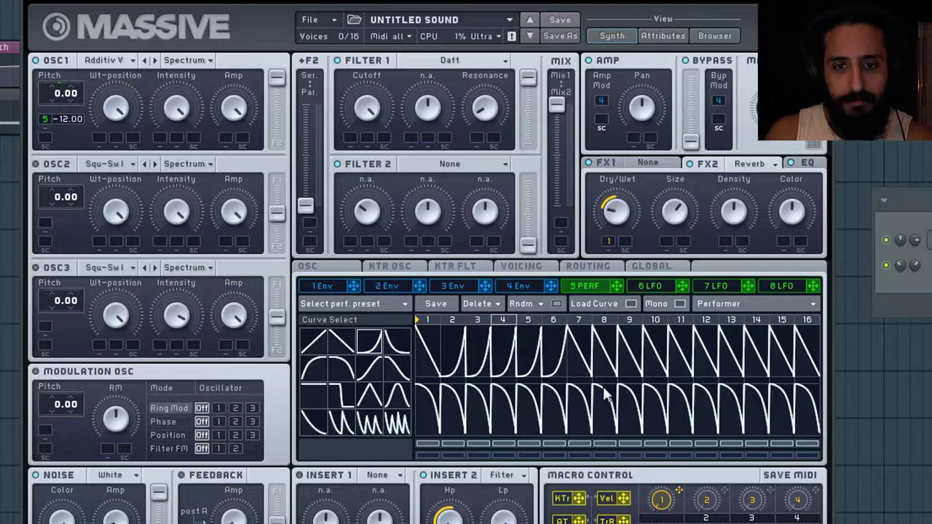
Step: Apply the same exponential rising curve to steps 7 to 16 of the Performer's upper sequence
{"action": "left_click", "coordinate": [582, 341]}
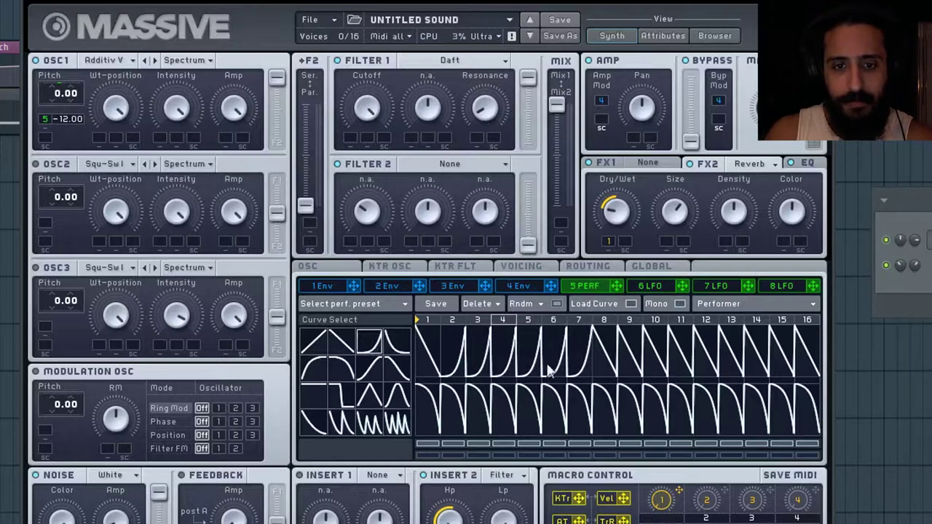
{"action": "left_click", "coordinate": [627, 353]}
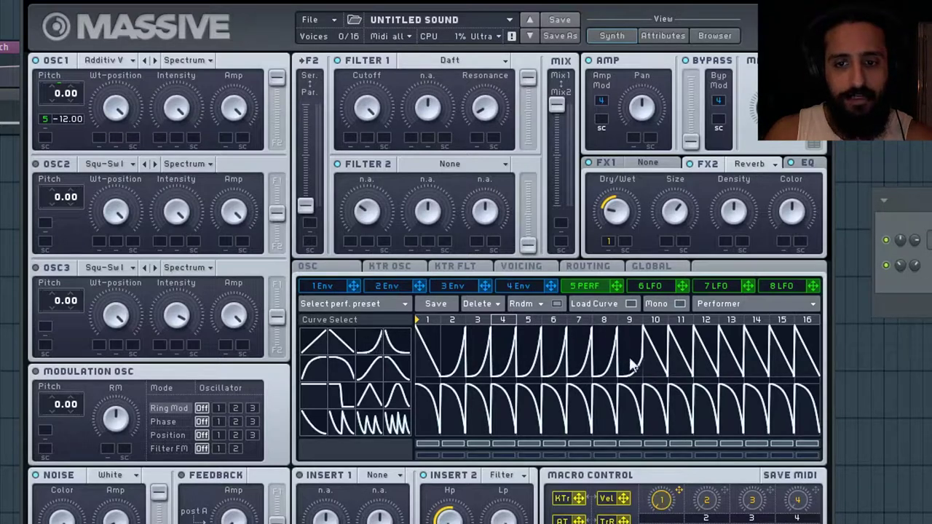
{"action": "left_click_drag", "start_coordinate": [370, 337], "coordinate": [662, 364]}
{"action": "left_click", "coordinate": [369, 340]}
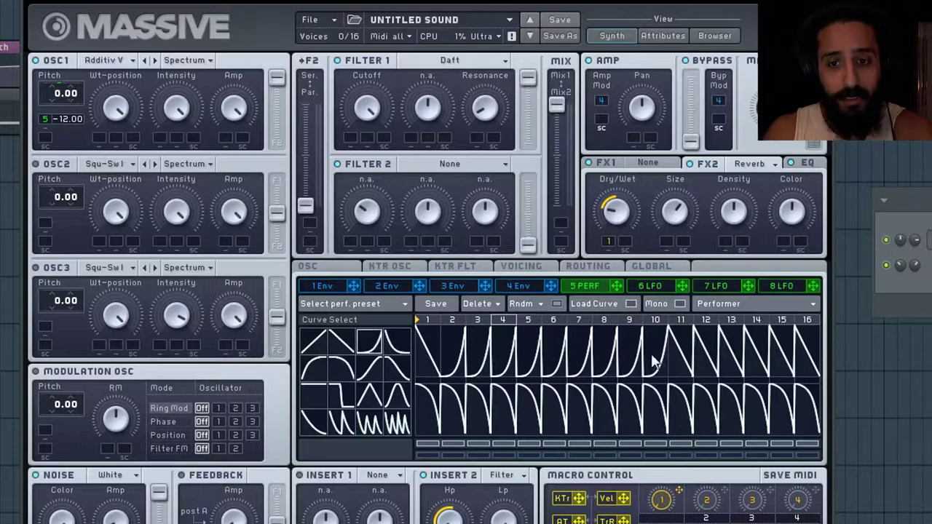
{"action": "left_click", "coordinate": [688, 373]}
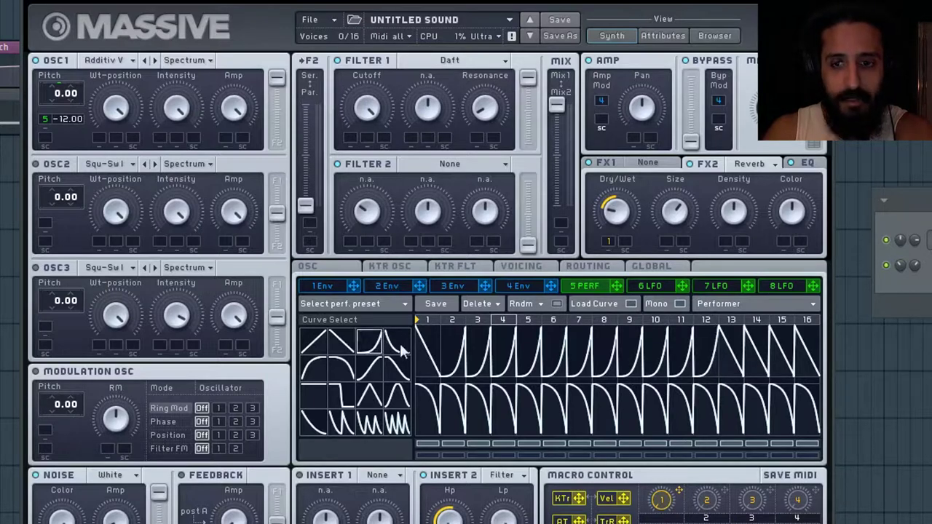
{"action": "left_click_drag", "start_coordinate": [370, 345], "coordinate": [758, 370]}
{"action": "left_click_drag", "start_coordinate": [374, 341], "coordinate": [780, 358]}
{"action": "left_click_drag", "start_coordinate": [369, 349], "coordinate": [806, 364]}
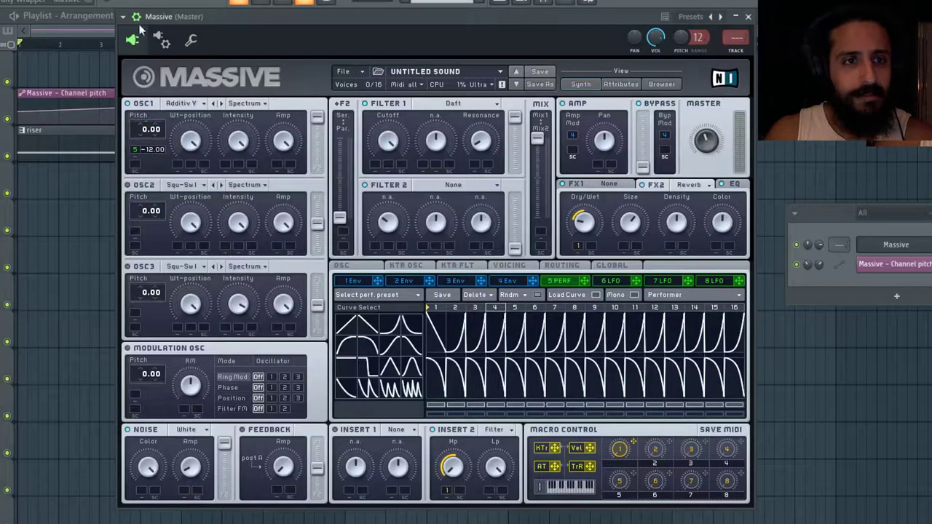
Step: Detach Massive's window and move it clear of the start of the playlist
{"action": "left_click_drag", "start_coordinate": [218, 17], "coordinate": [287, 19]}
{"action": "left_click", "coordinate": [191, 17]}
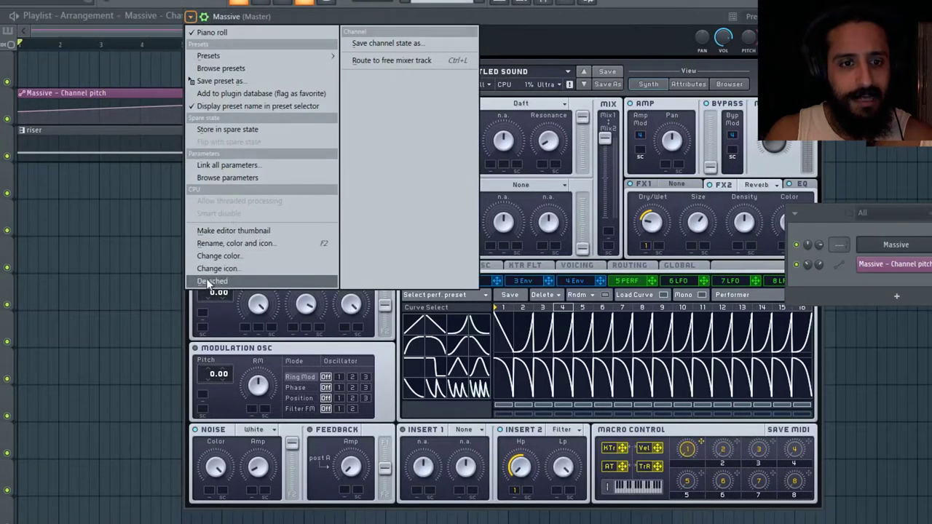
{"action": "left_click", "coordinate": [212, 281]}
{"action": "left_click_drag", "start_coordinate": [416, 16], "coordinate": [446, 90]}
Step: Play the arrangement from bar 1 to audition the riser with the new Performer curves
{"action": "left_click", "coordinate": [20, 44]}
{"action": "key", "text": "space"}
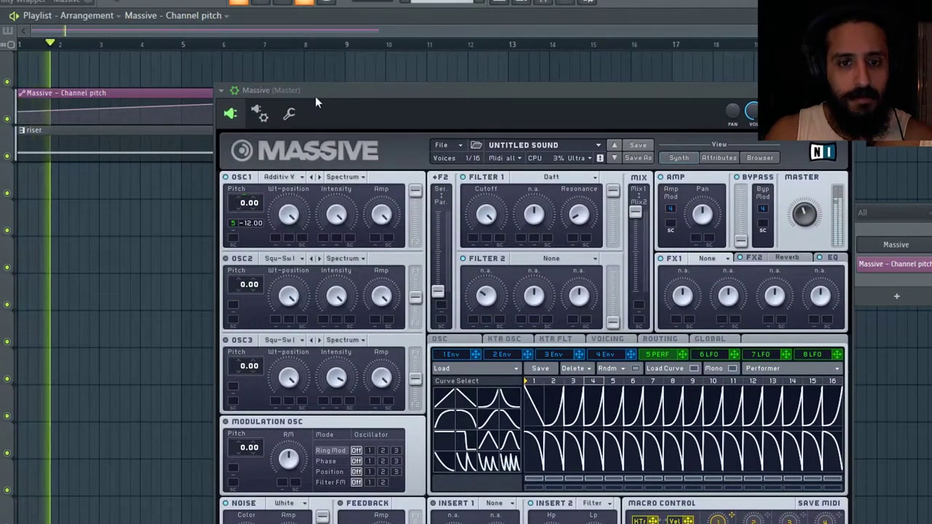
{"action": "key", "text": "space"}
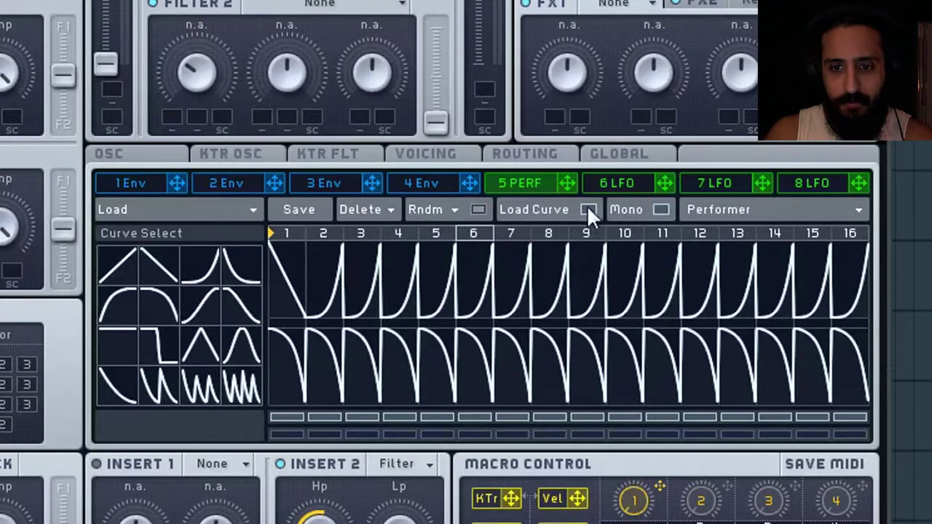
Step: Close the curve selection, set the Performer's XFade Seq fully to the upper sequence, and audition the riser
{"action": "left_click", "coordinate": [588, 209]}
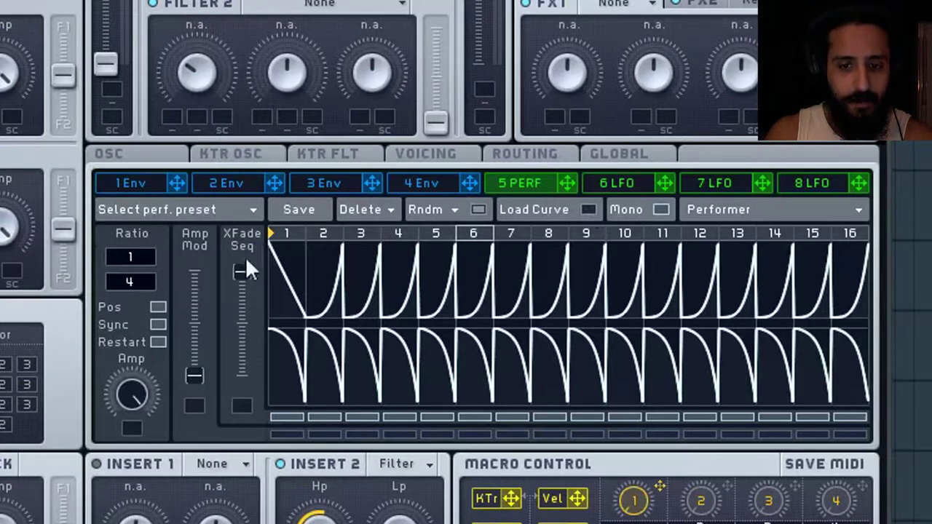
{"action": "key", "text": "space"}
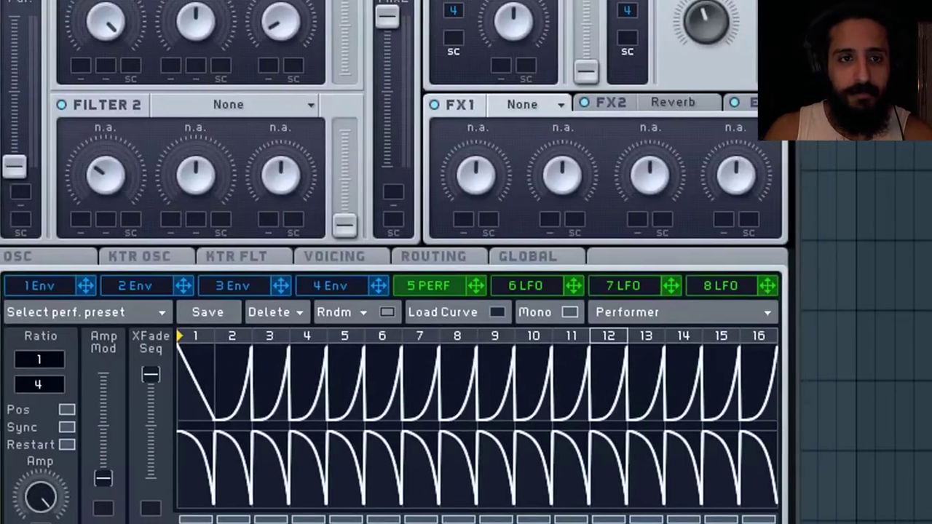
{"action": "key", "text": "space"}
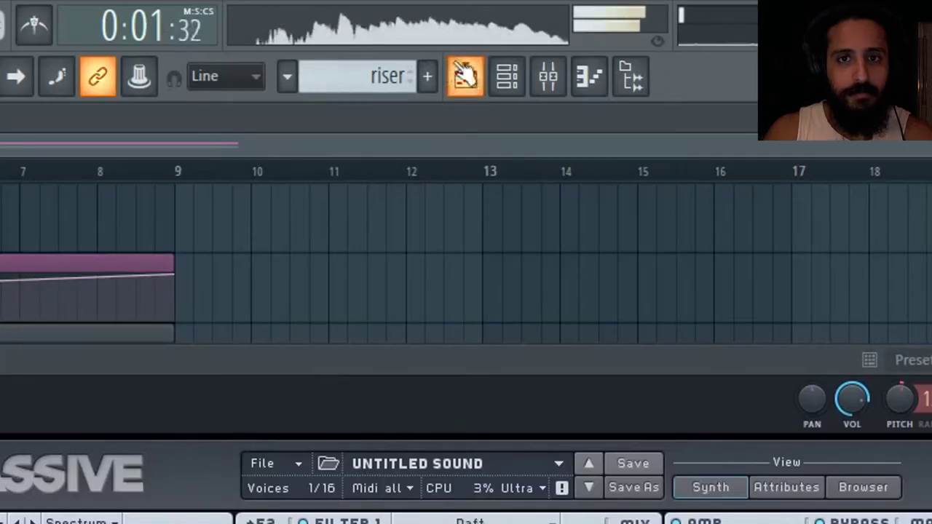
{"action": "key", "text": "space"}
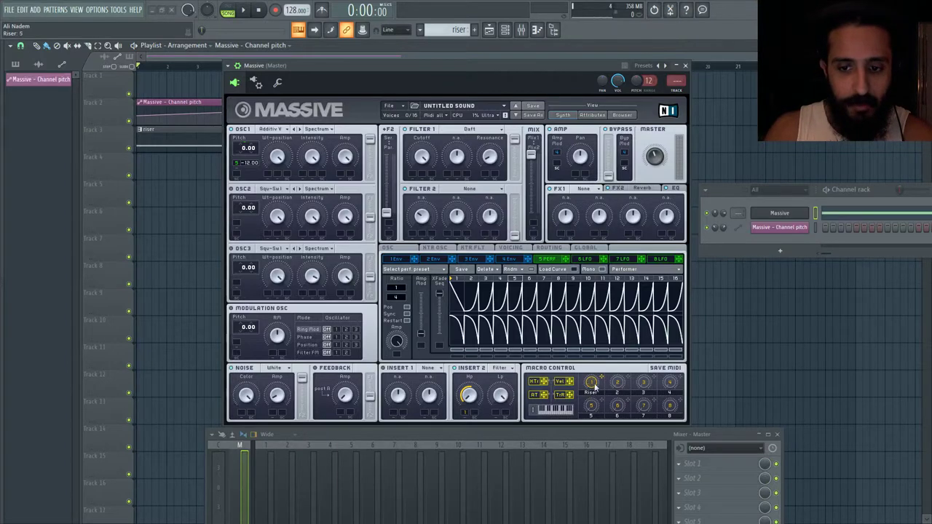
Step: Create an automation clip for the last tweaked Riser macro and shape it as a rising ramp up to bar 9
{"action": "left_click", "coordinate": [122, 10]}
{"action": "mouse_move", "coordinate": [152, 130]}
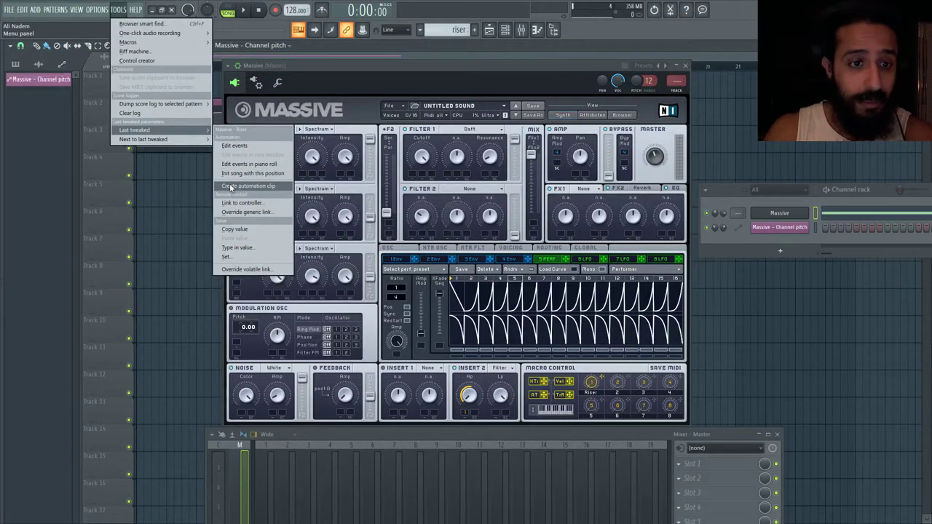
{"action": "left_click", "coordinate": [230, 187]}
{"action": "left_click_drag", "start_coordinate": [277, 82], "coordinate": [468, 173]}
{"action": "left_click_drag", "start_coordinate": [376, 179], "coordinate": [376, 150]}
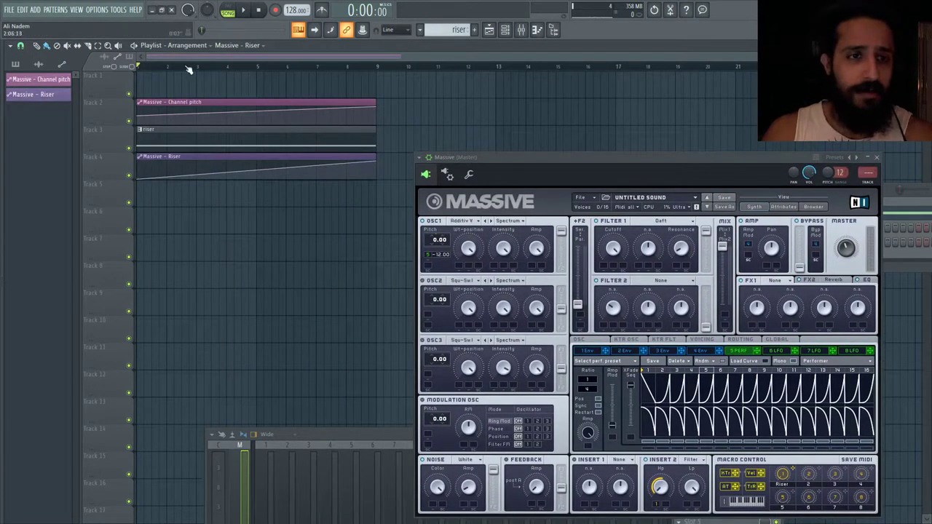
Step: Bring Massive back over the playlist and review the reverb, oscillator pitchbend and Performer settings
{"action": "left_click_drag", "start_coordinate": [506, 157], "coordinate": [346, 75]}
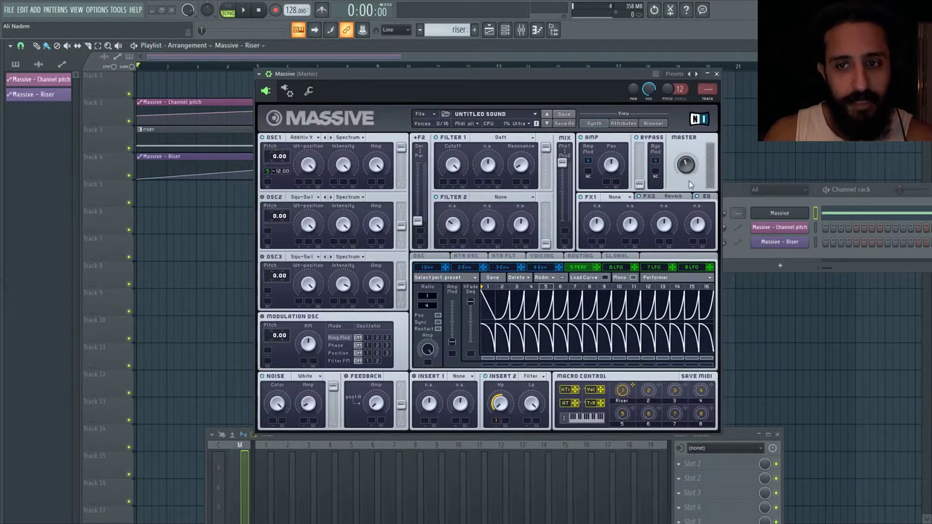
{"action": "left_click", "coordinate": [660, 198]}
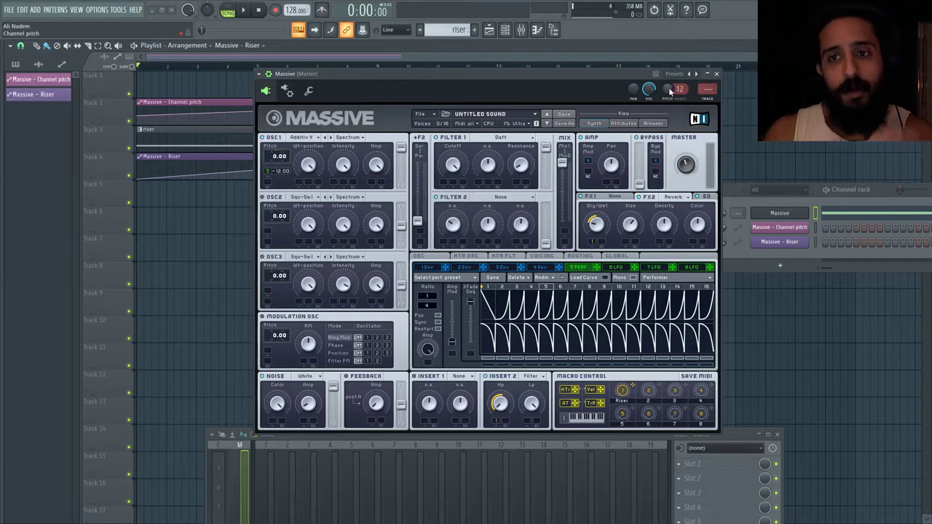
{"action": "left_click", "coordinate": [419, 257]}
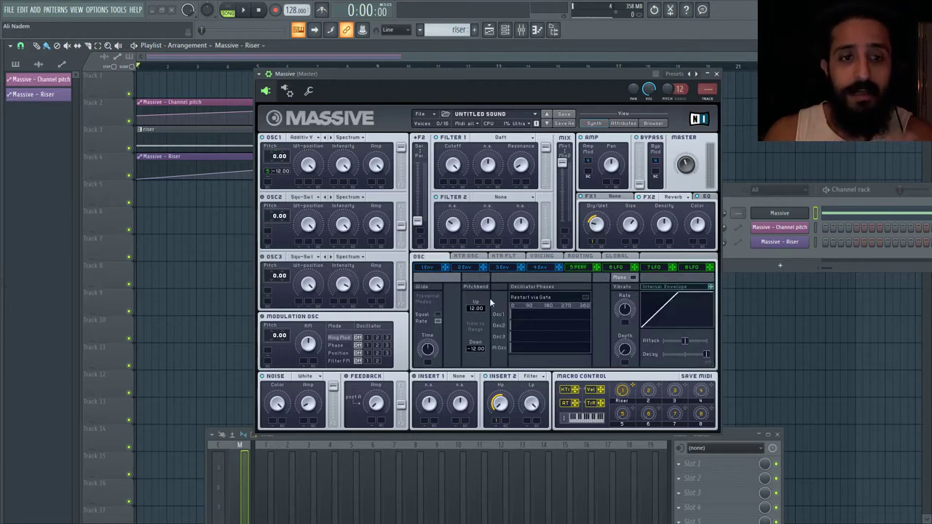
{"action": "left_click", "coordinate": [579, 267]}
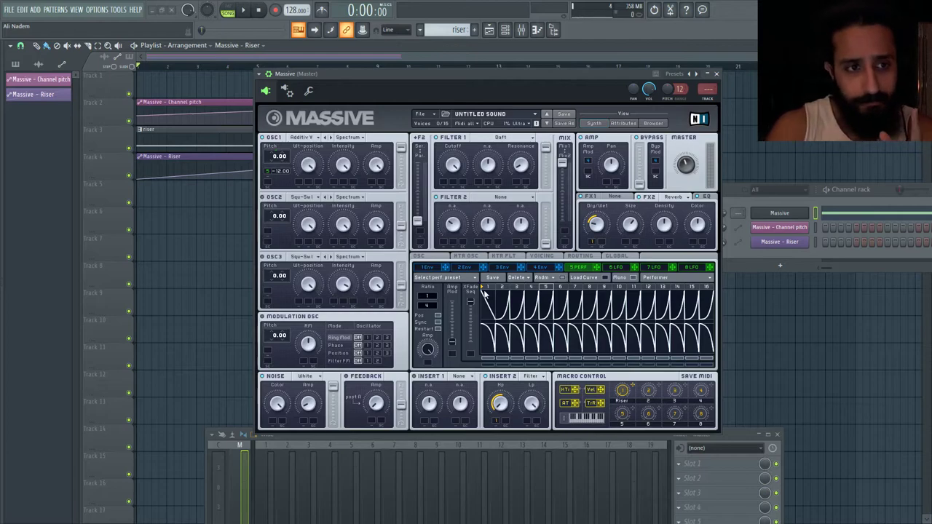
Step: Move Massive clear of the playlist clips and play the arrangement from bar 1 to audition the finished riser
{"action": "left_click_drag", "start_coordinate": [402, 77], "coordinate": [534, 86]}
{"action": "left_click", "coordinate": [259, 11]}
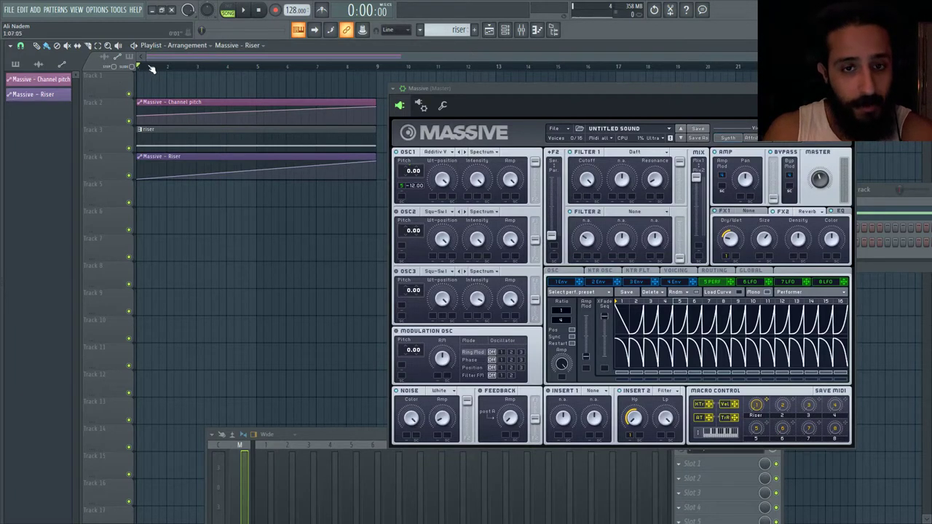
{"action": "left_click", "coordinate": [245, 11]}
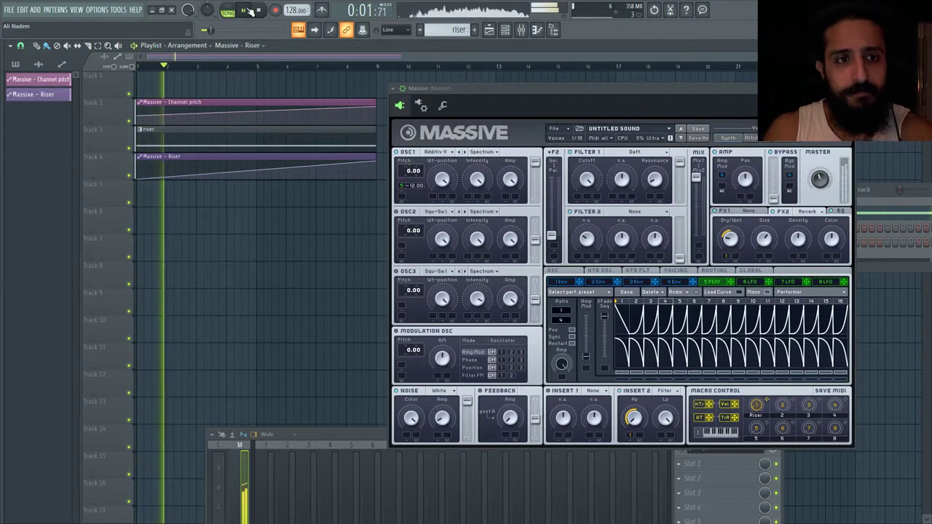
{"action": "left_click_drag", "start_coordinate": [452, 90], "coordinate": [553, 128]}
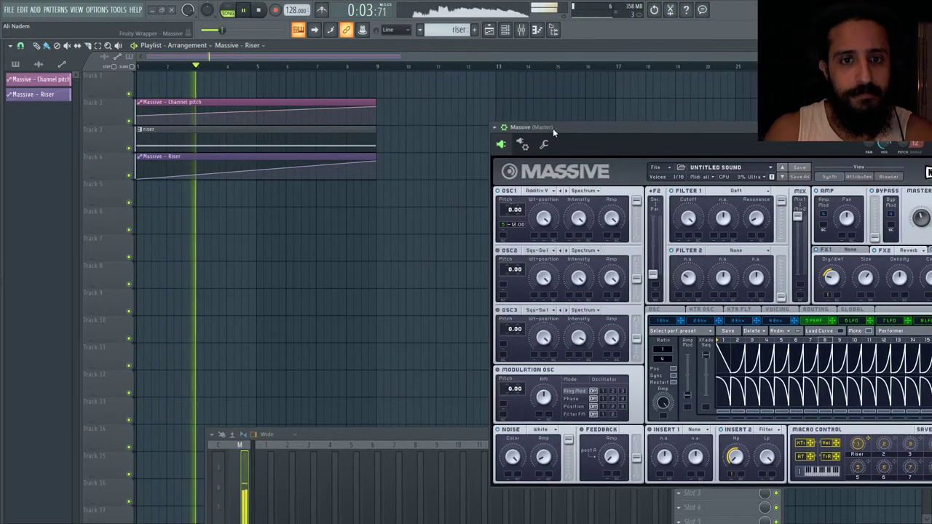
Step: Extend the riser pattern clip past bar 9 while it plays, and stop playback after the riser's tail
{"action": "left_click_drag", "start_coordinate": [375, 137], "coordinate": [464, 138]}
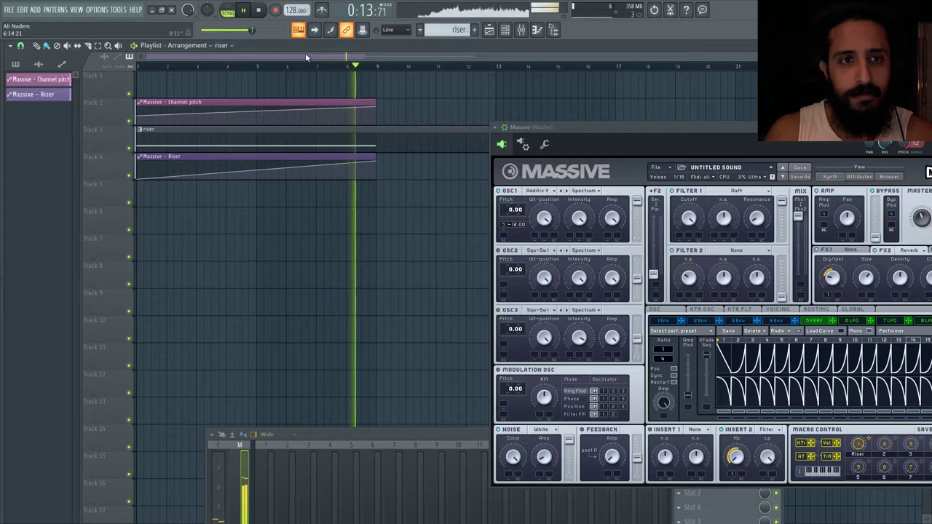
{"action": "left_click", "coordinate": [264, 11]}
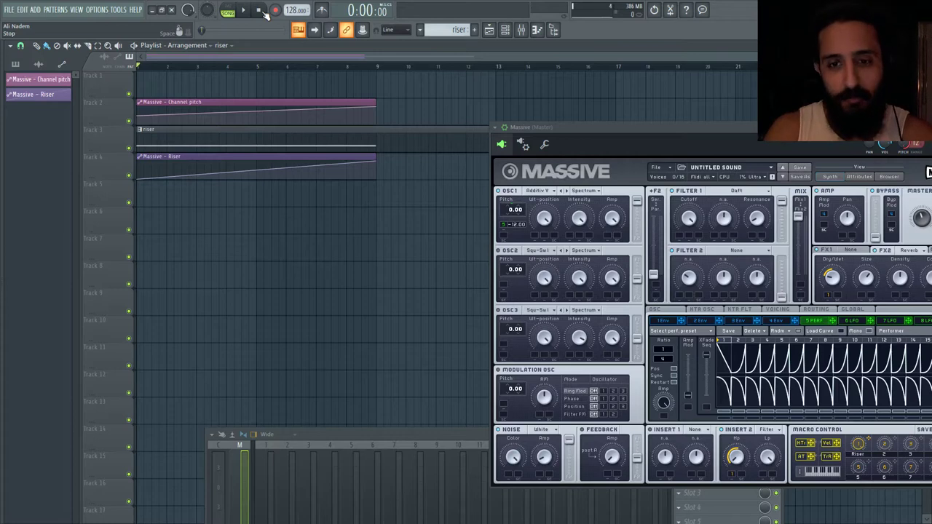
{"action": "left_click_drag", "start_coordinate": [580, 127], "coordinate": [252, 69]}
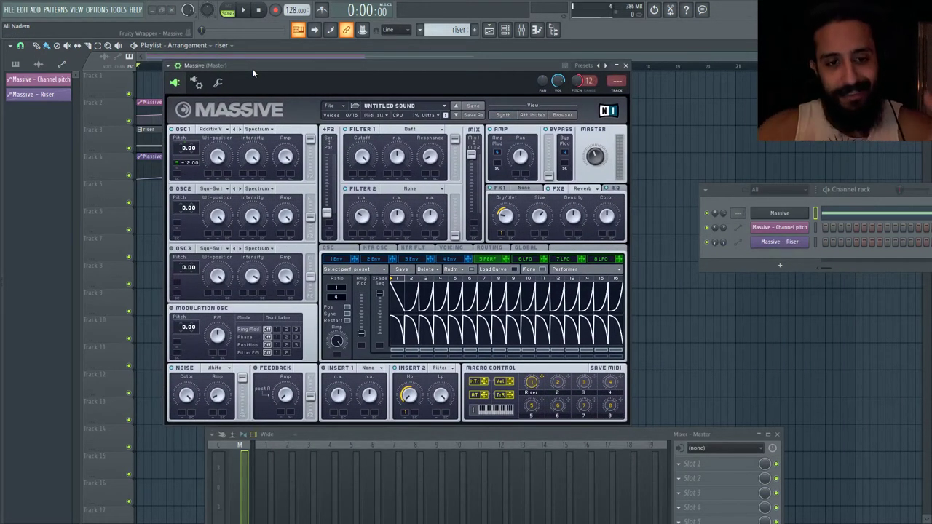